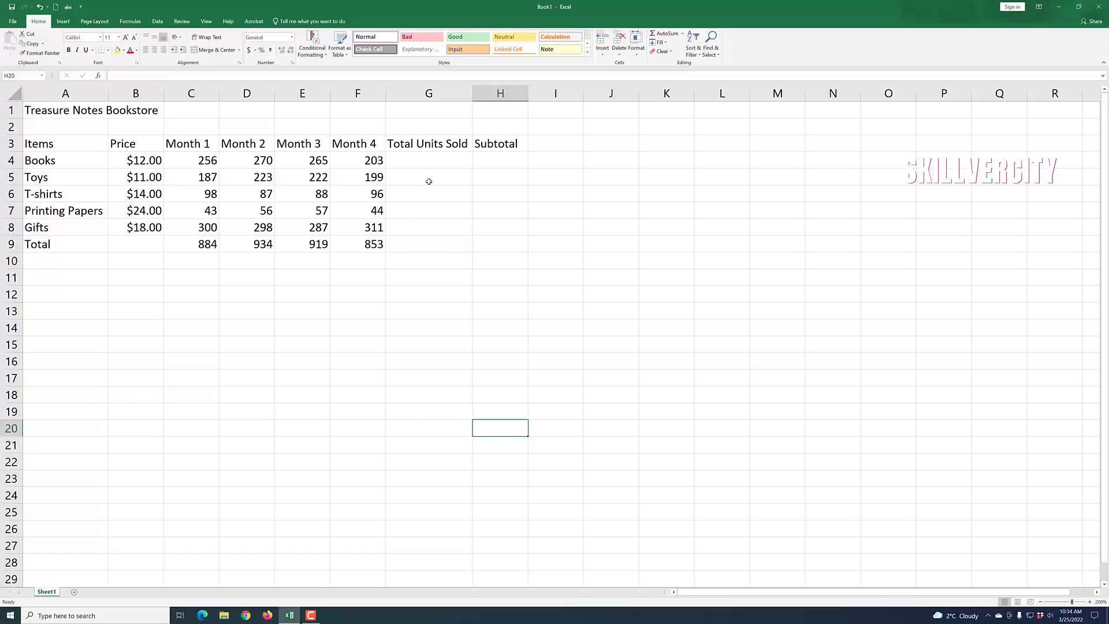
left_click(417, 164)
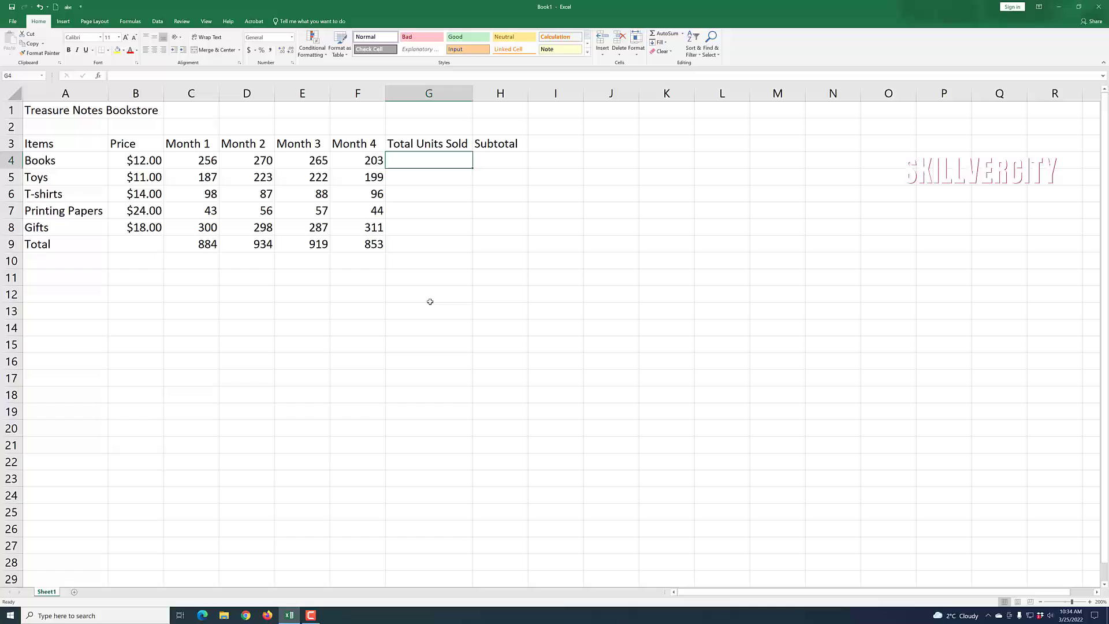
left_click(659, 33)
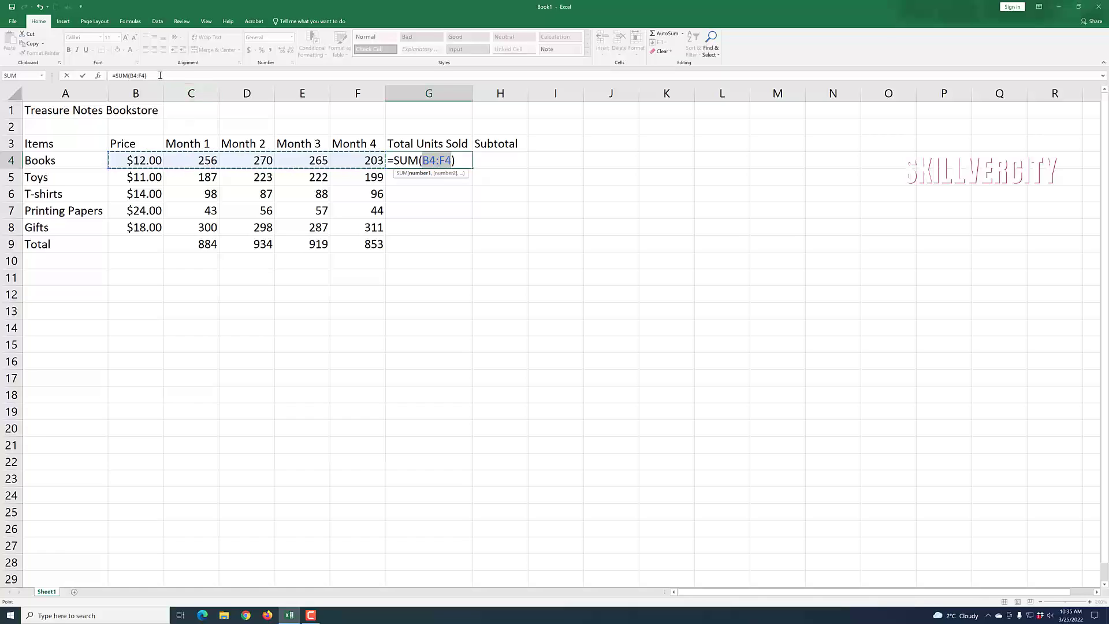
left_click_drag(160, 75, 99, 77)
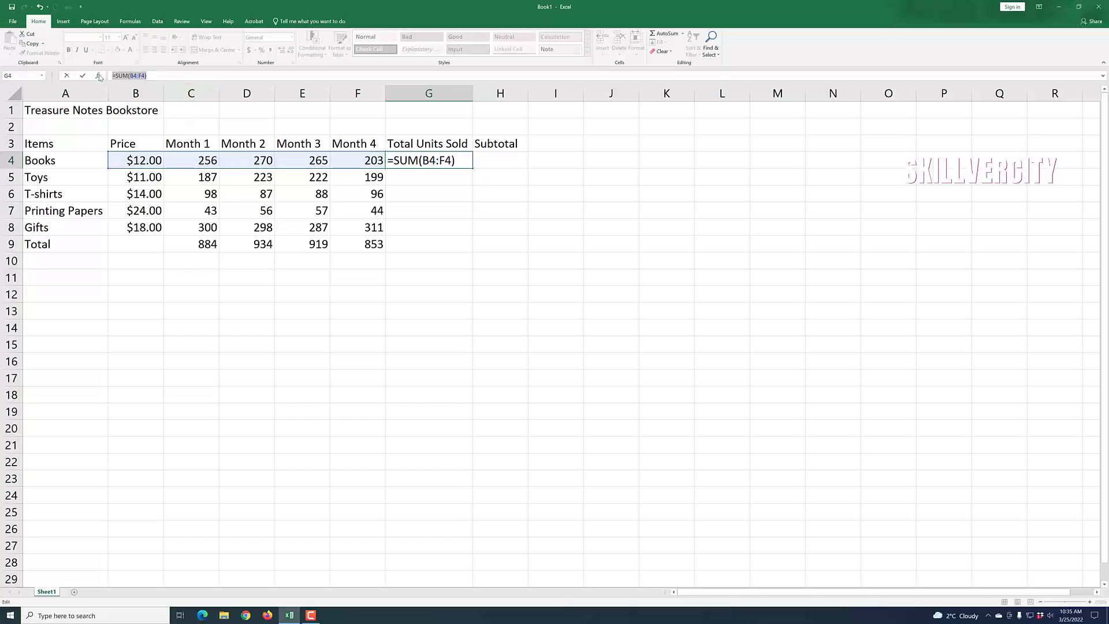
key("BackSpace")
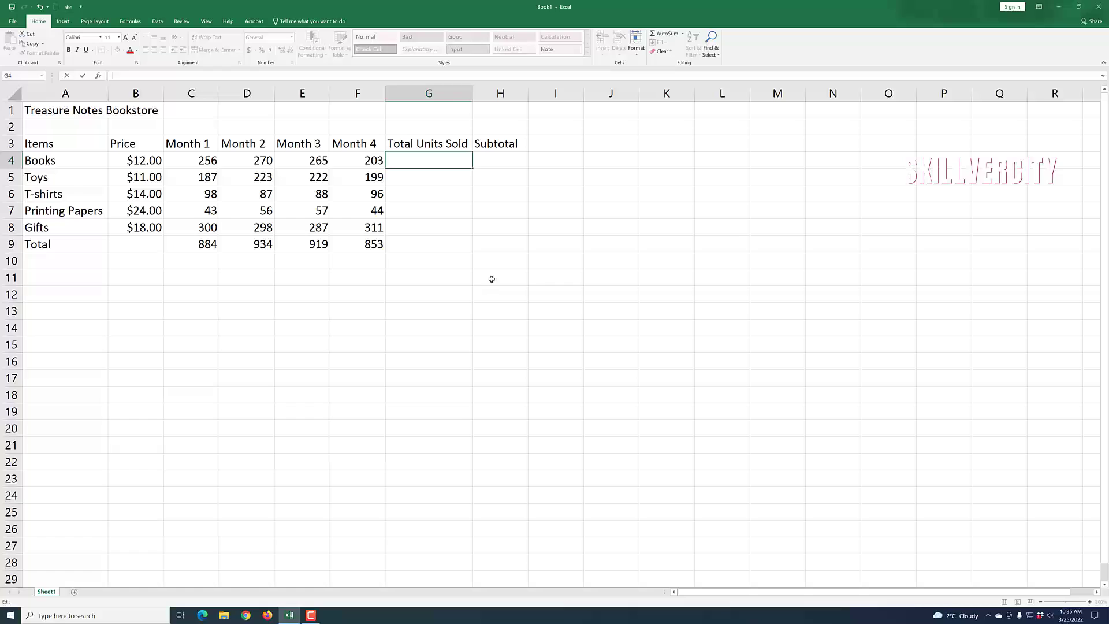
key("Escape")
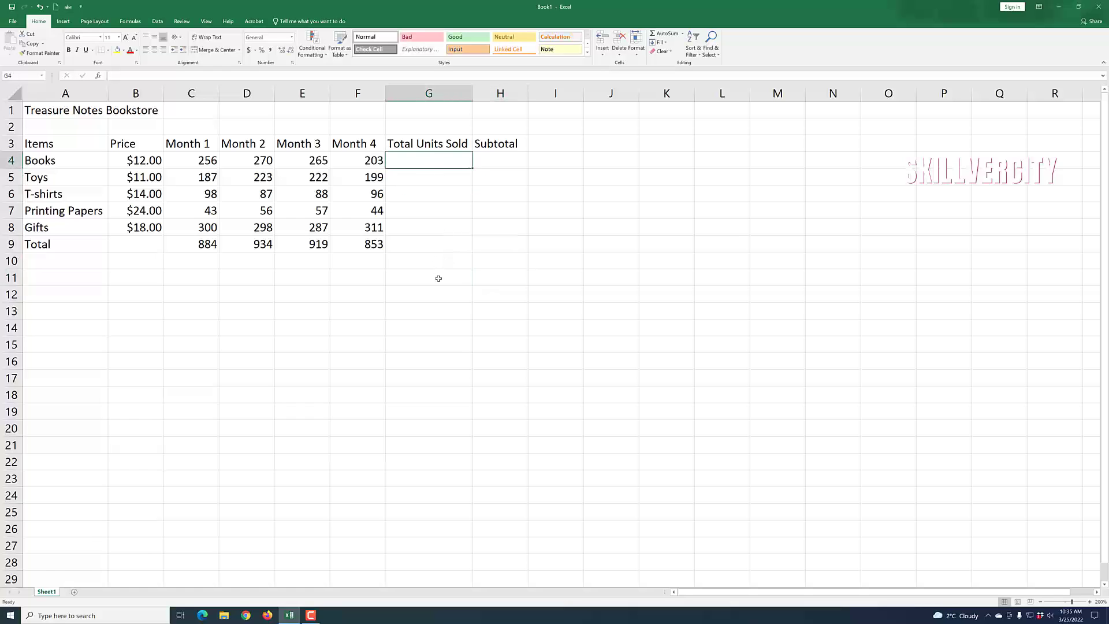
Step: Use AutoSum to total the Books units for Month 1 to Month 4 (C4:F4) in cell G4
left_click_drag(198, 162, 425, 161)
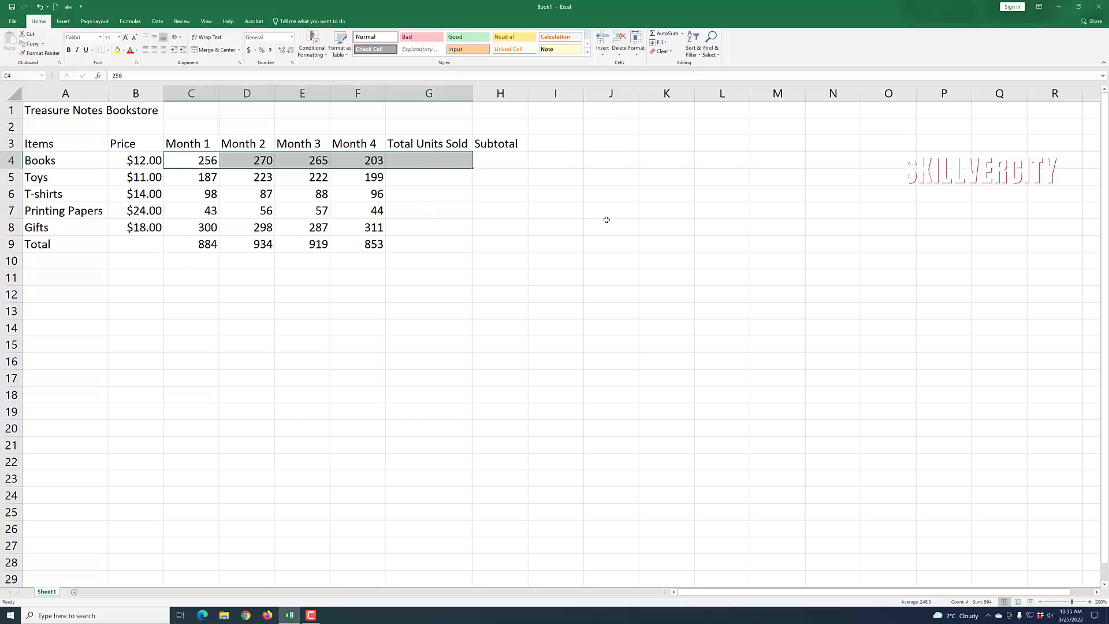
left_click(664, 34)
left_click(457, 254)
left_click(425, 164)
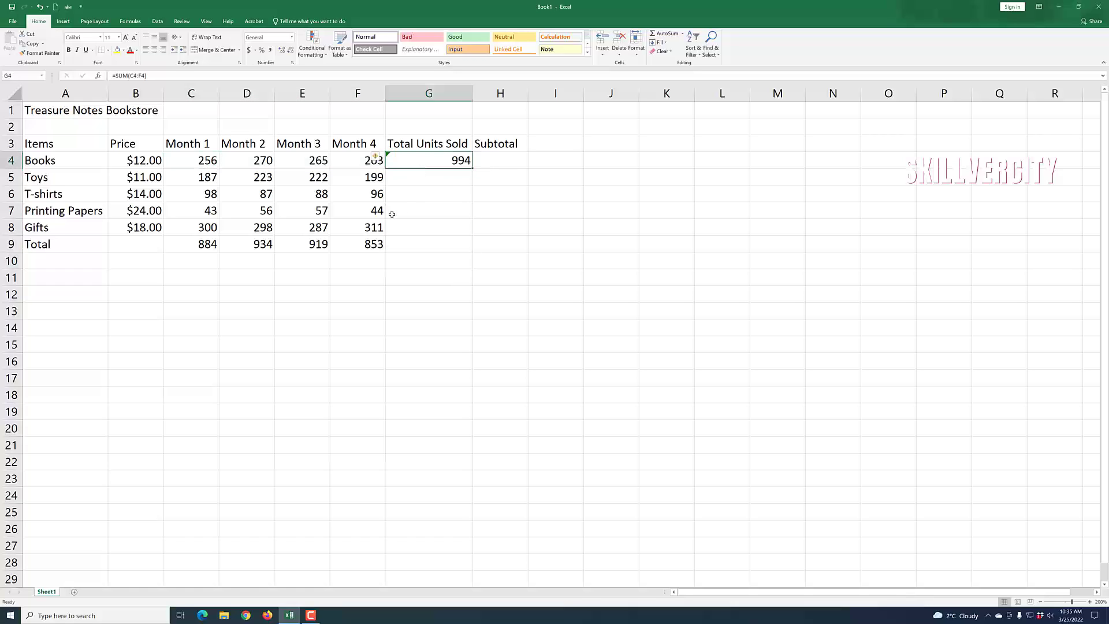
Step: Use AutoSum to total the Toys units for Month 1 to Month 4 (C5:F5) in cell G5
left_click(201, 176)
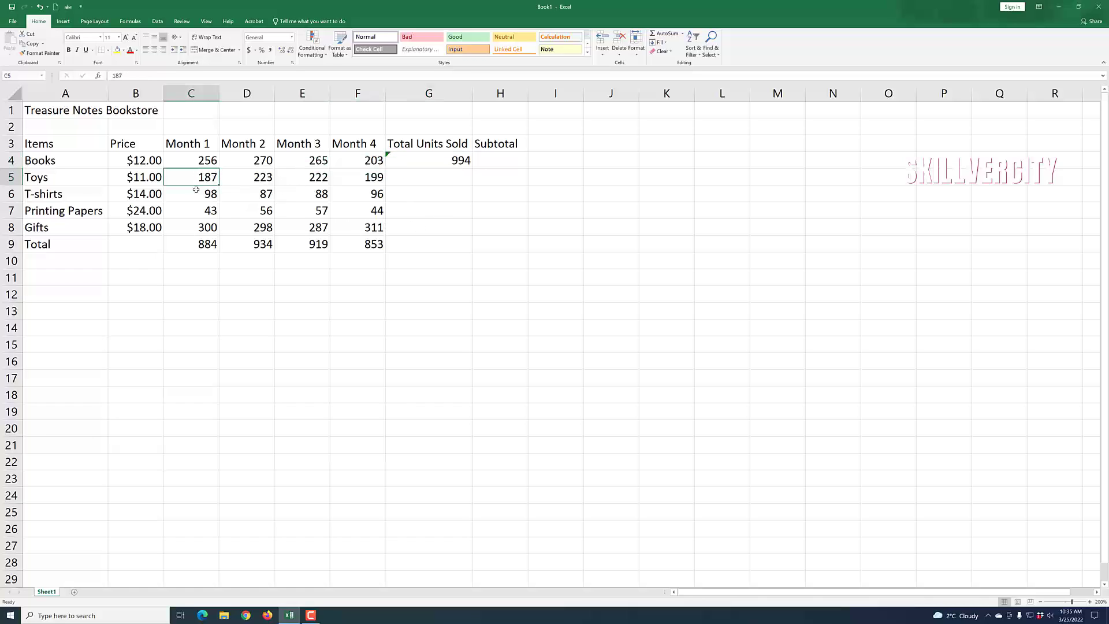
left_click(267, 204)
left_click_drag(202, 176, 440, 177)
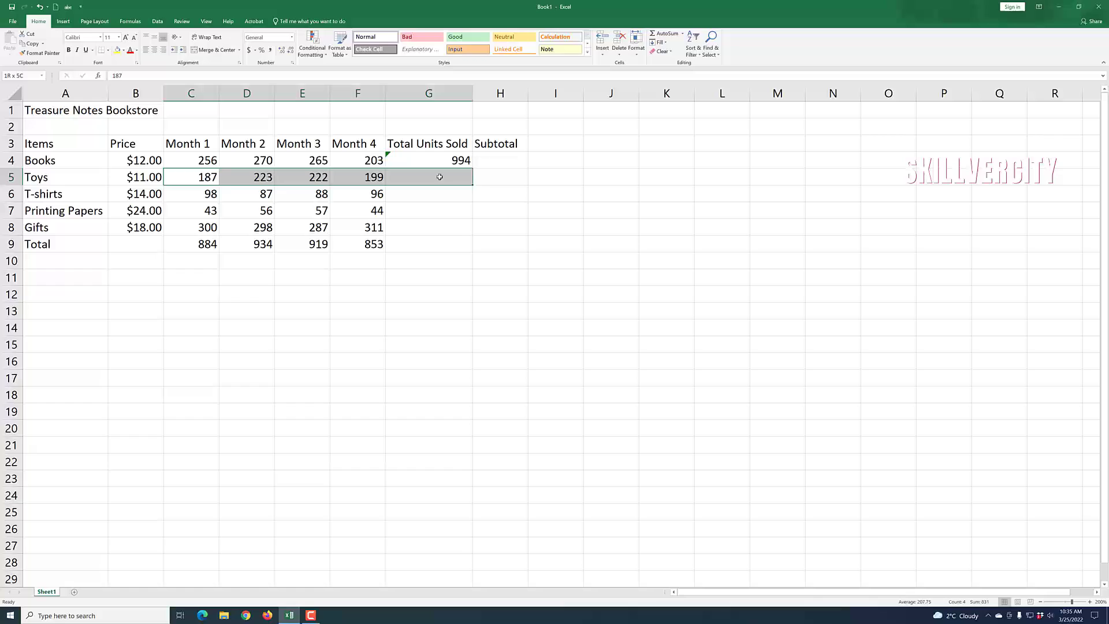
left_click(664, 33)
left_click_drag(222, 194, 395, 197)
left_click(412, 257)
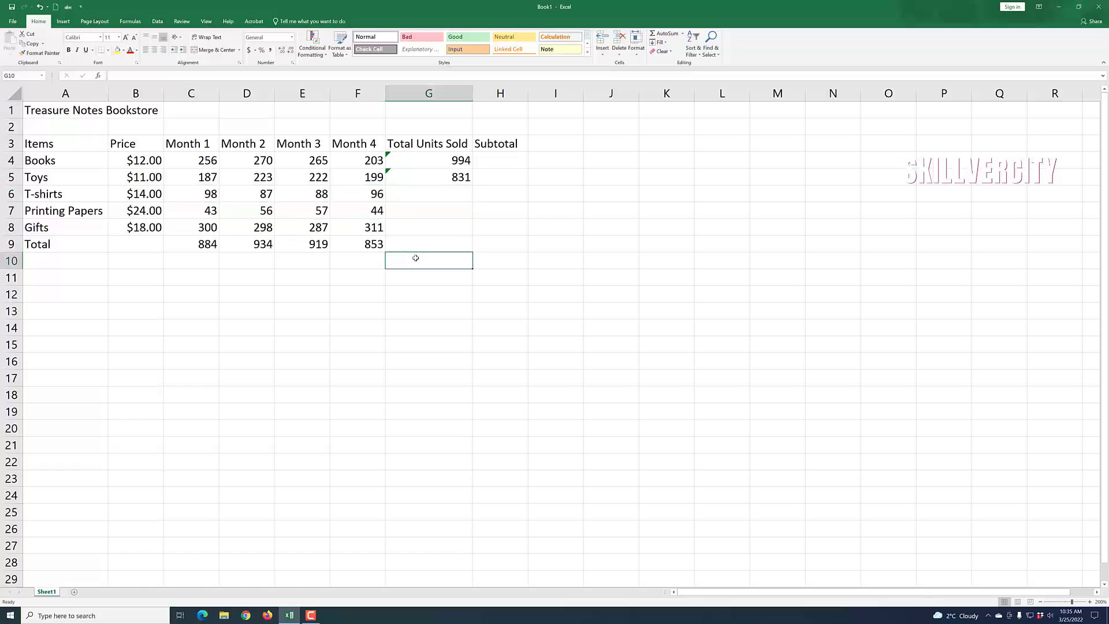
left_click(539, 317)
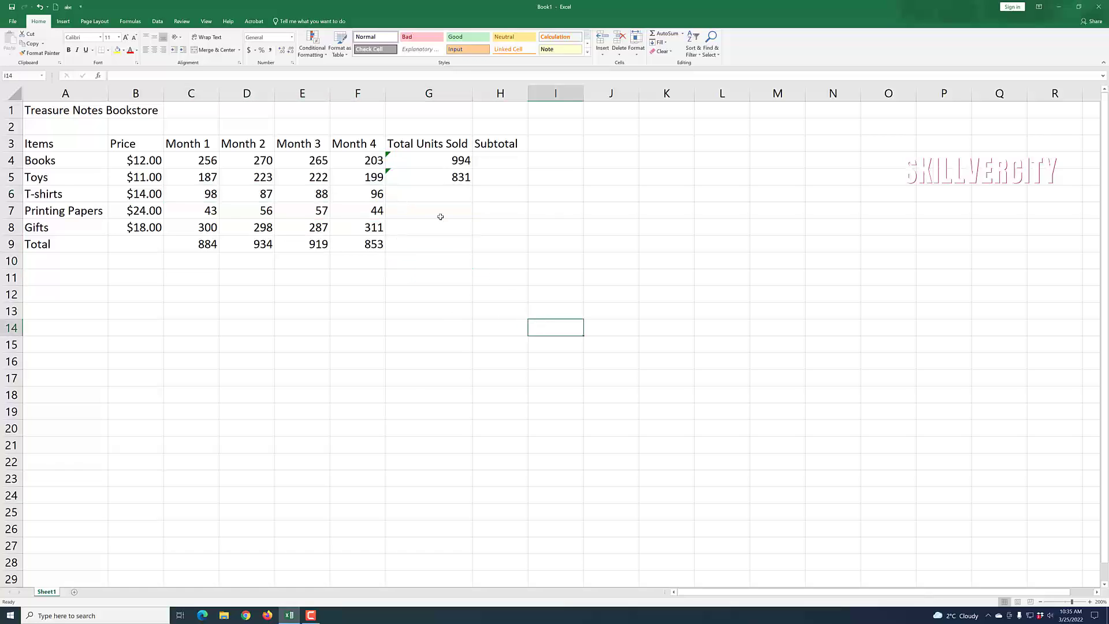
Step: Enter the formula =sum(C6:F6) in G6 to total the T-shirts units sold
left_click(417, 195)
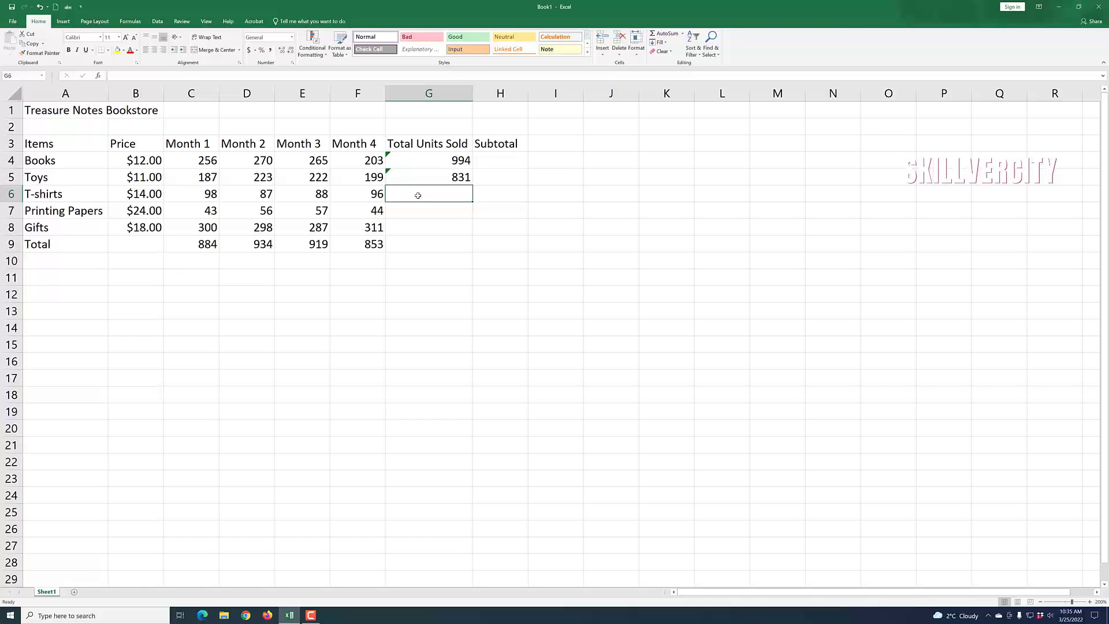
type("=sum(")
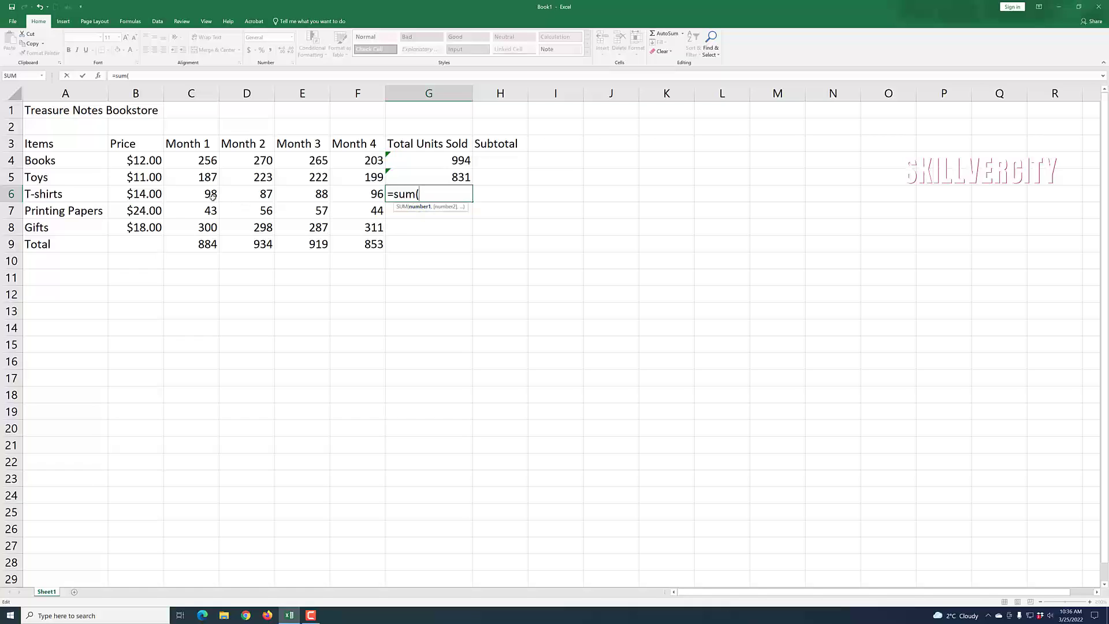
left_click_drag(212, 197, 364, 199)
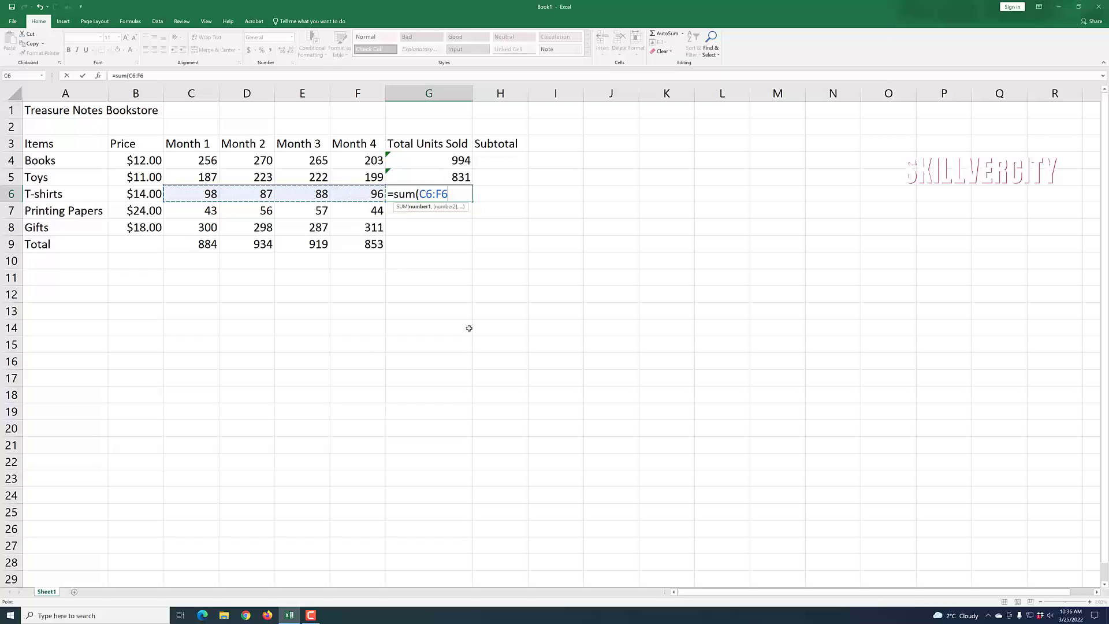
type(")")
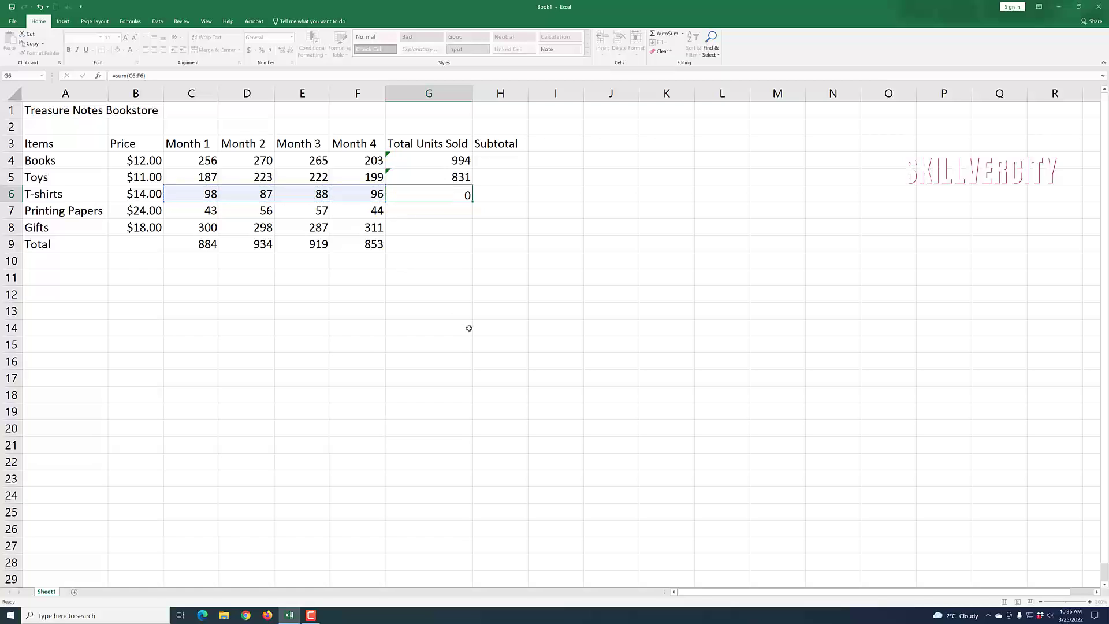
key("Return")
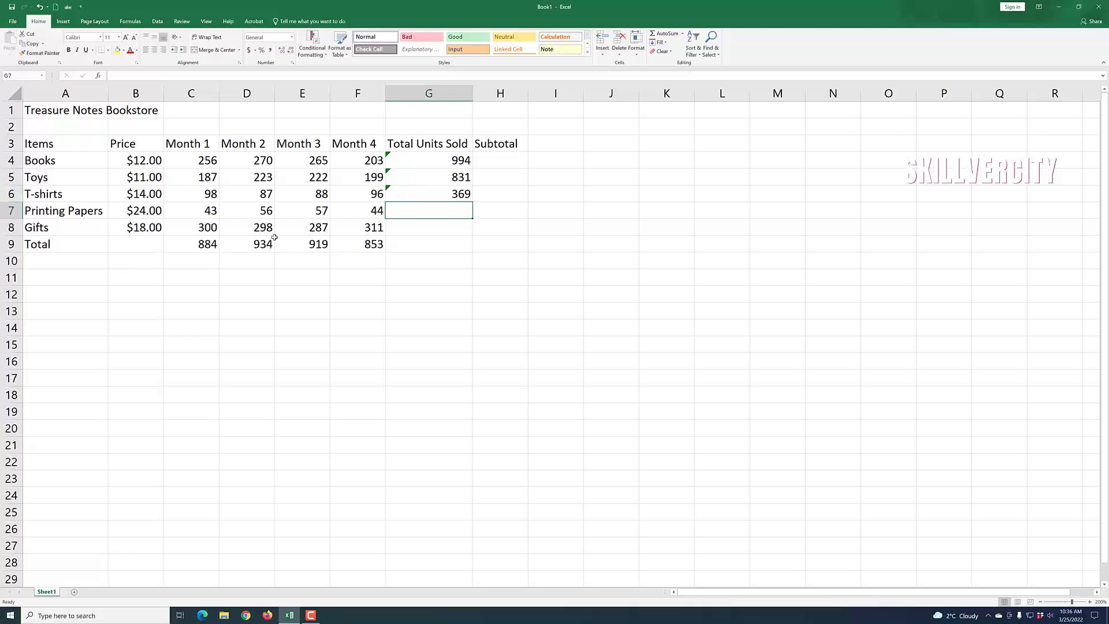
Step: Enter a SUM formula over C7:F7 in G7 to total the Printing Papers units sold
left_click(450, 309)
left_click(430, 212)
type("=sum")
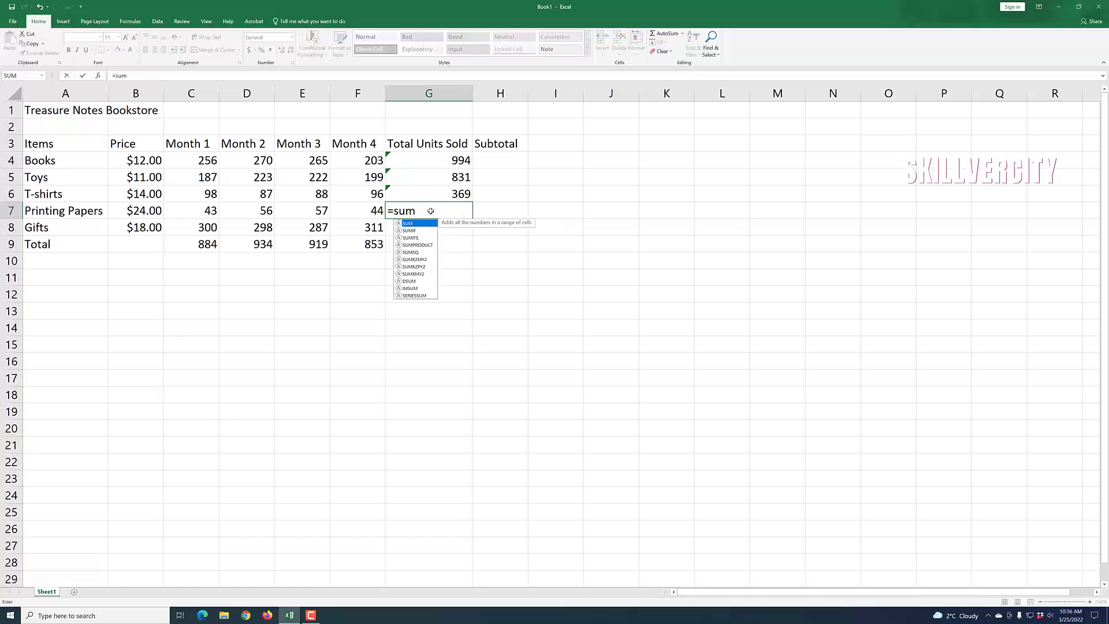
type("(")
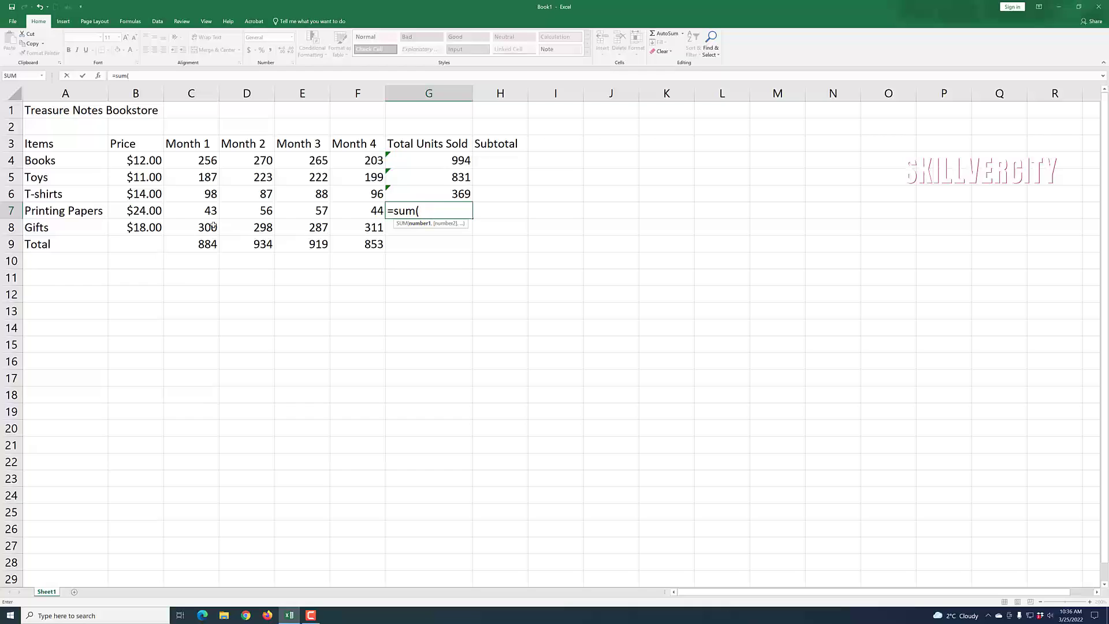
left_click_drag(209, 212, 360, 212)
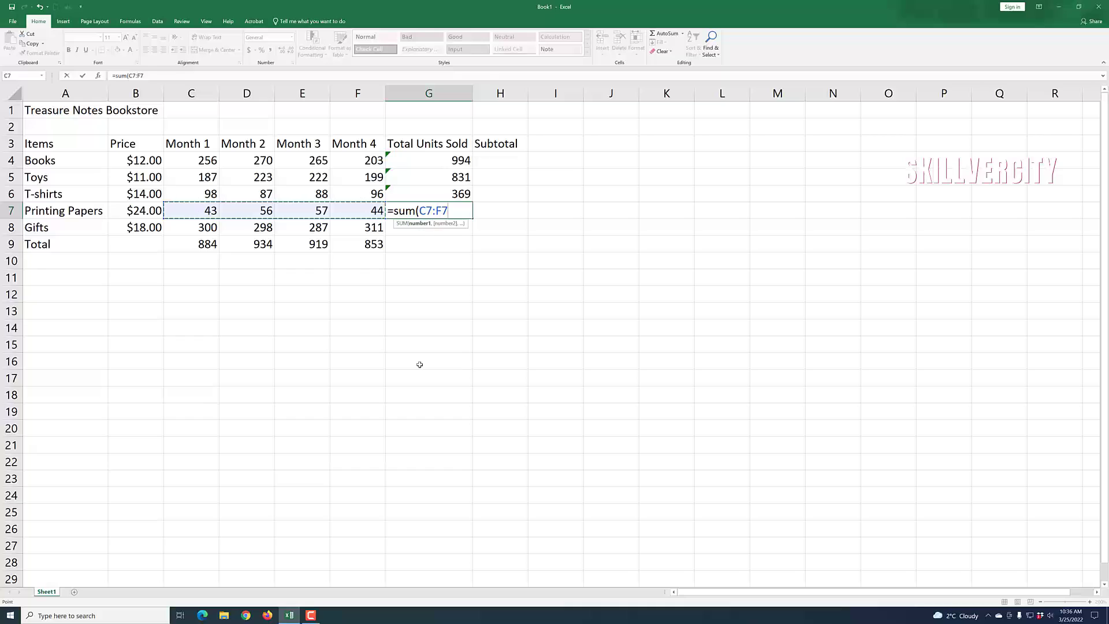
key("Return")
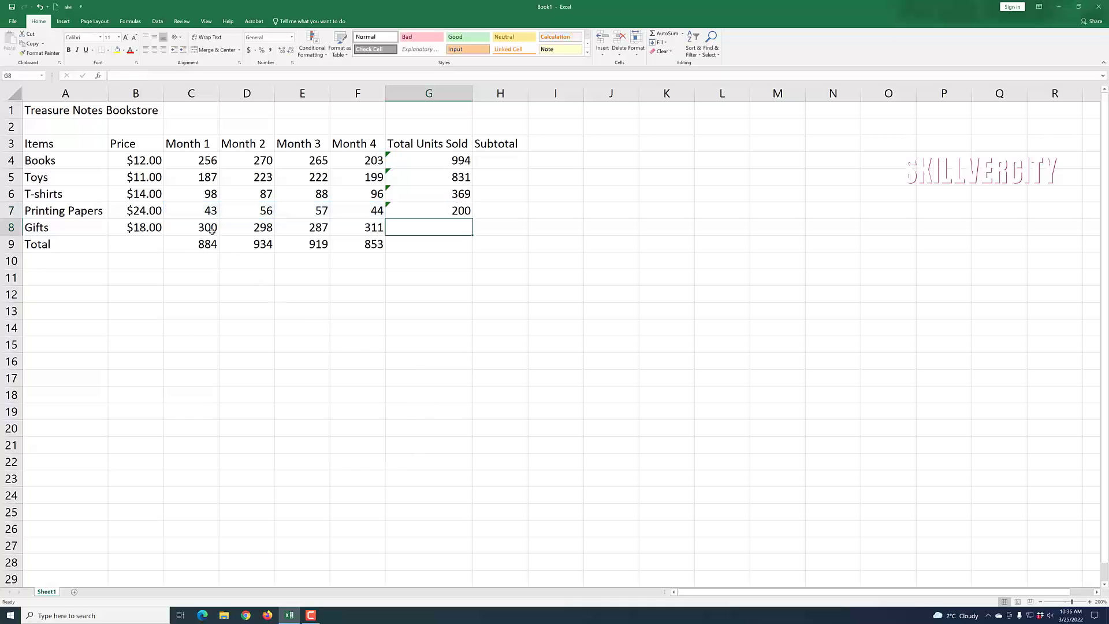
Step: Enter the formula =sum(C8:F8) in G8 to total the Gifts units sold
left_click_drag(201, 227, 339, 231)
left_click(454, 246)
left_click(444, 228)
type("=")
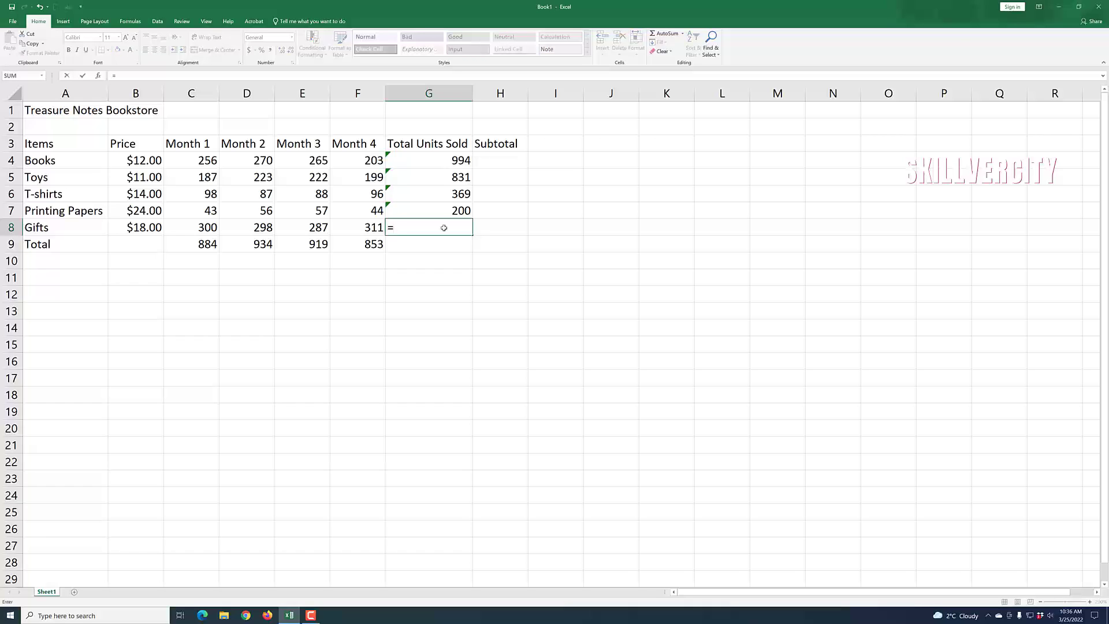
type("(")
type("su")
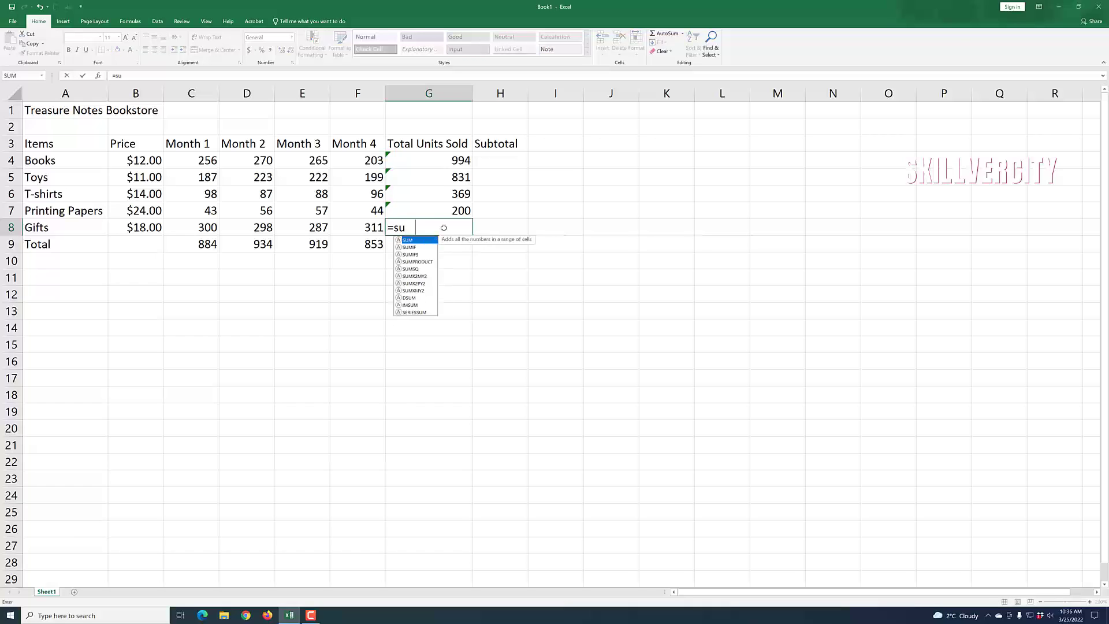
type("m(")
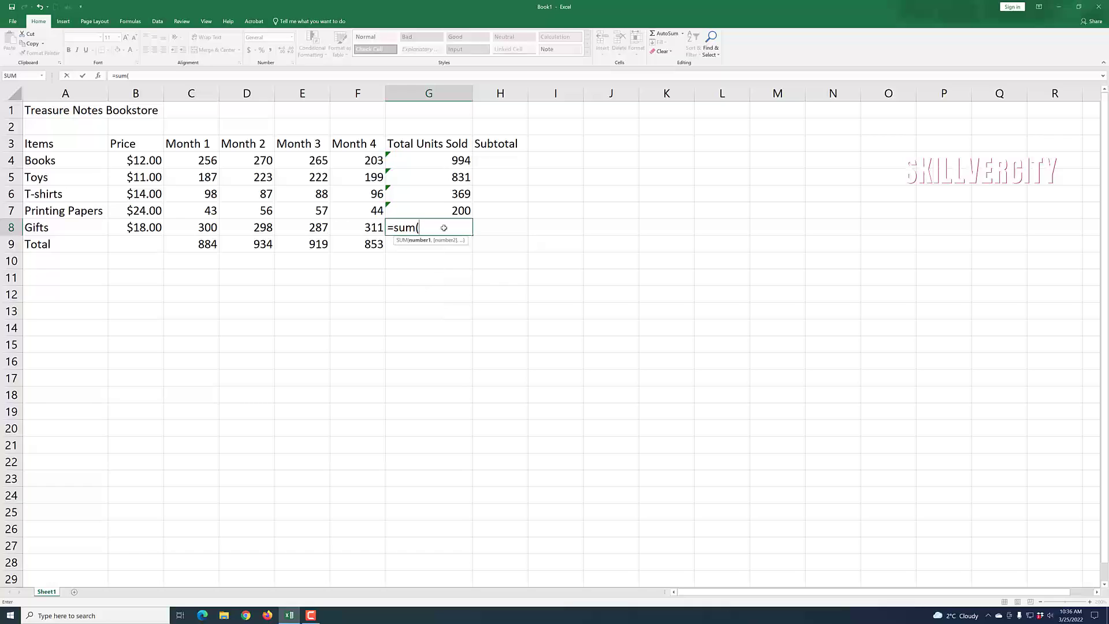
left_click_drag(211, 231, 370, 229)
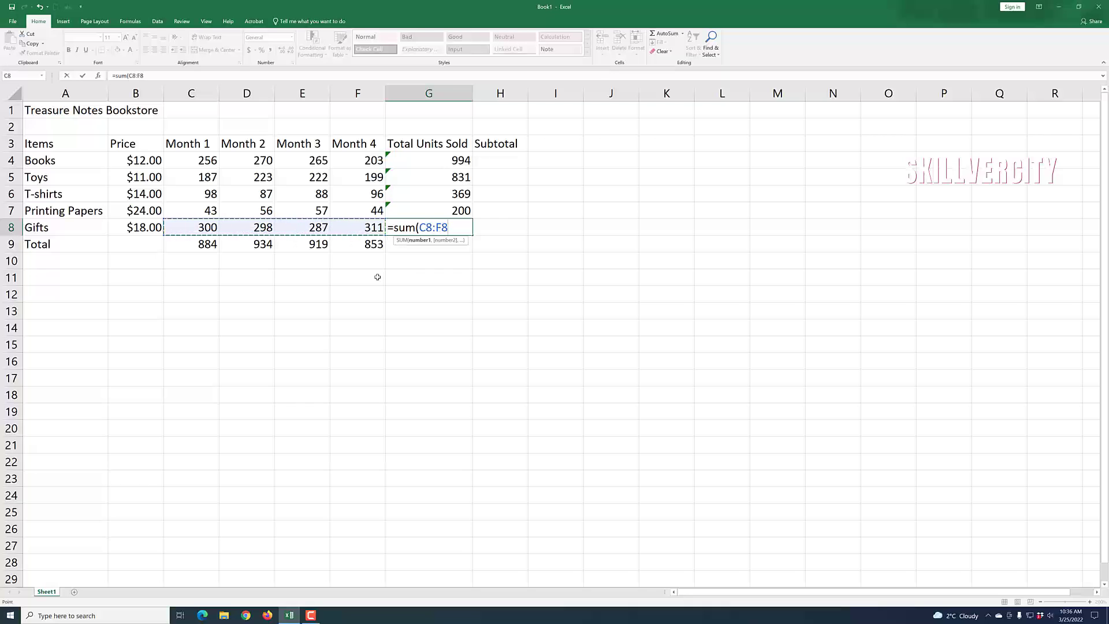
type(")")
key("Return")
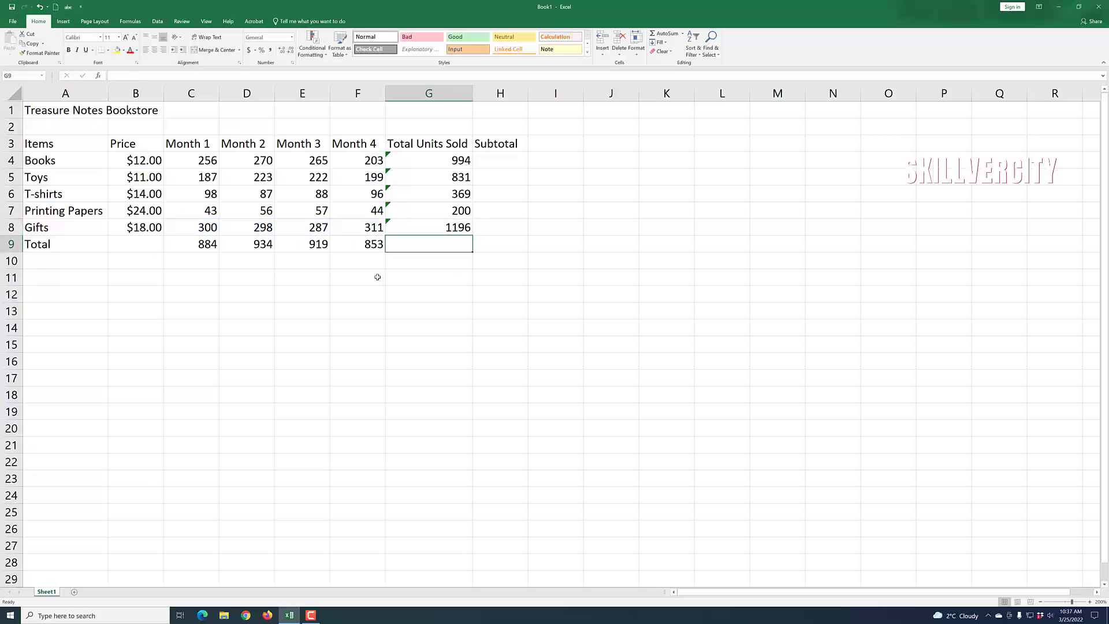
left_click(465, 360)
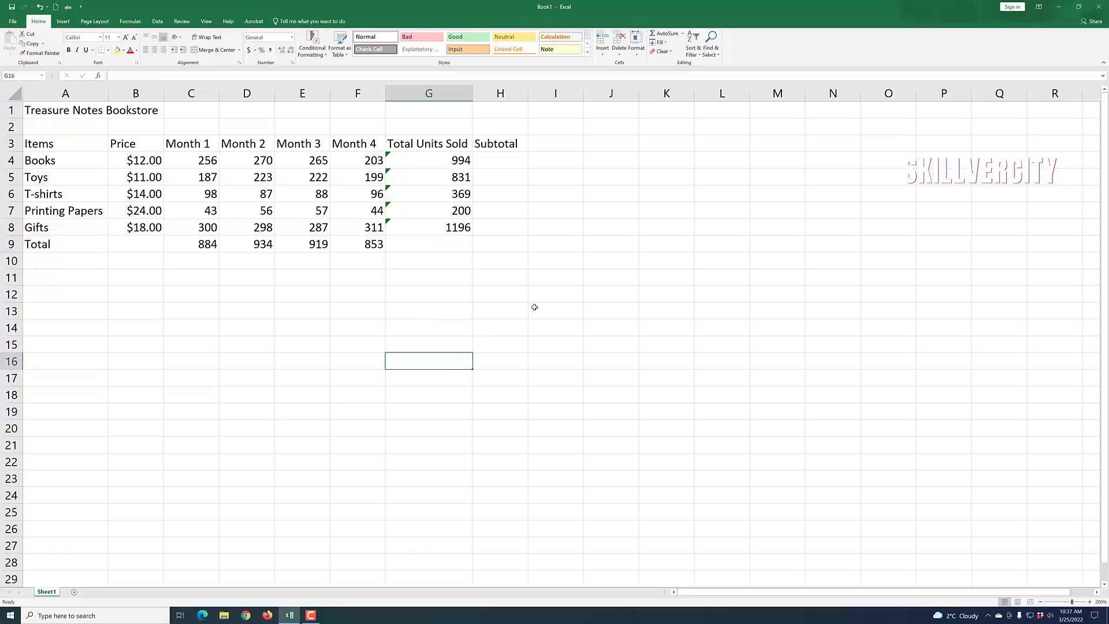
left_click(534, 306)
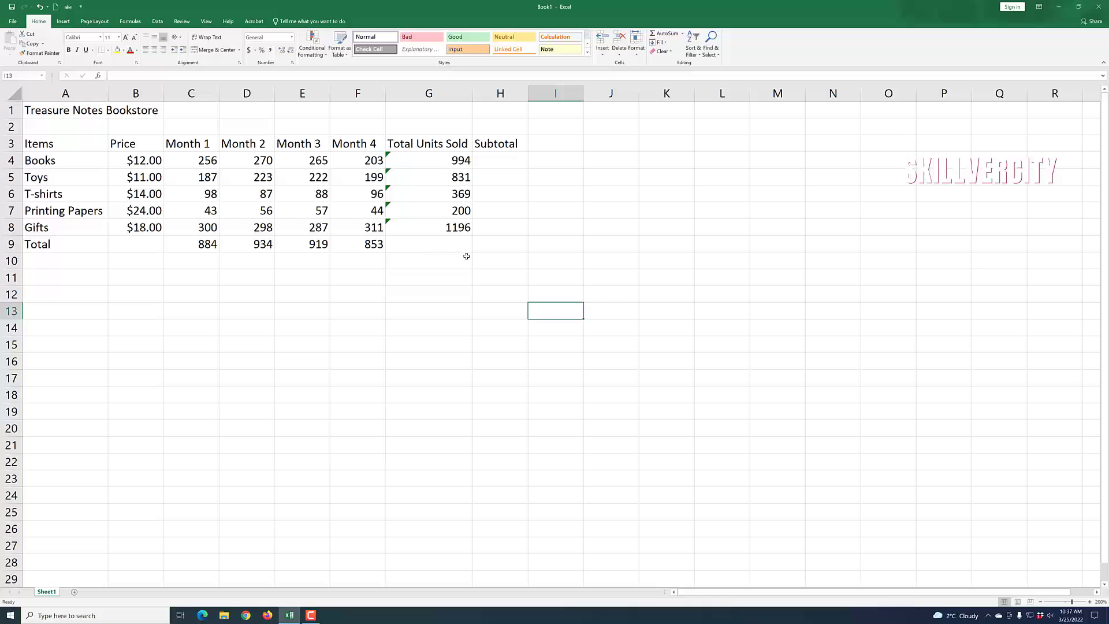
left_click(487, 293)
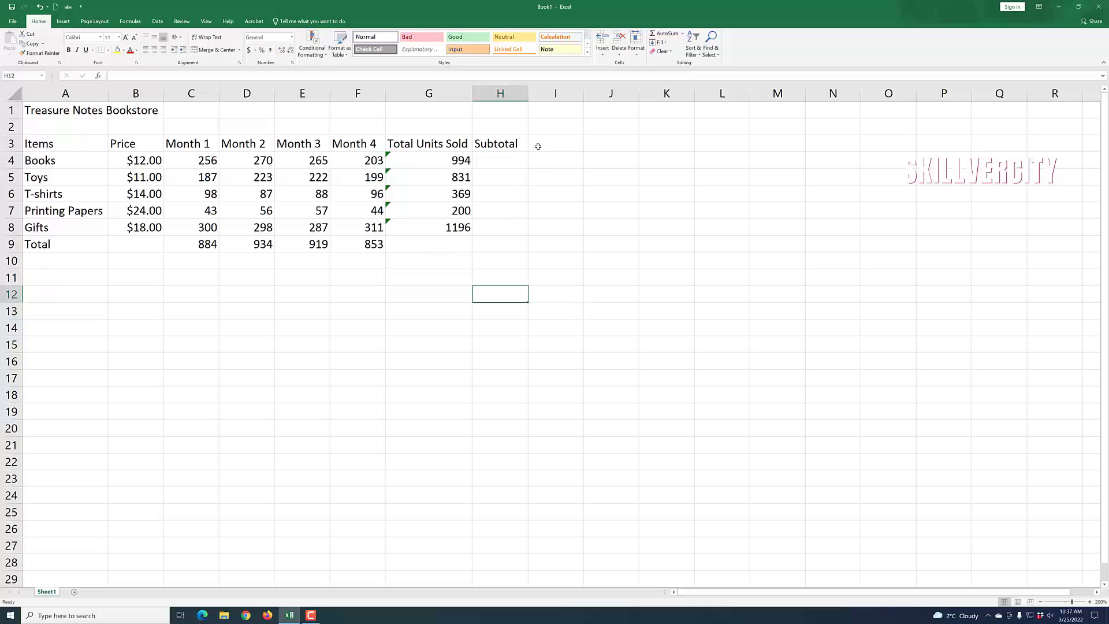
Step: Widen the Subtotal column H slightly
left_click(507, 165)
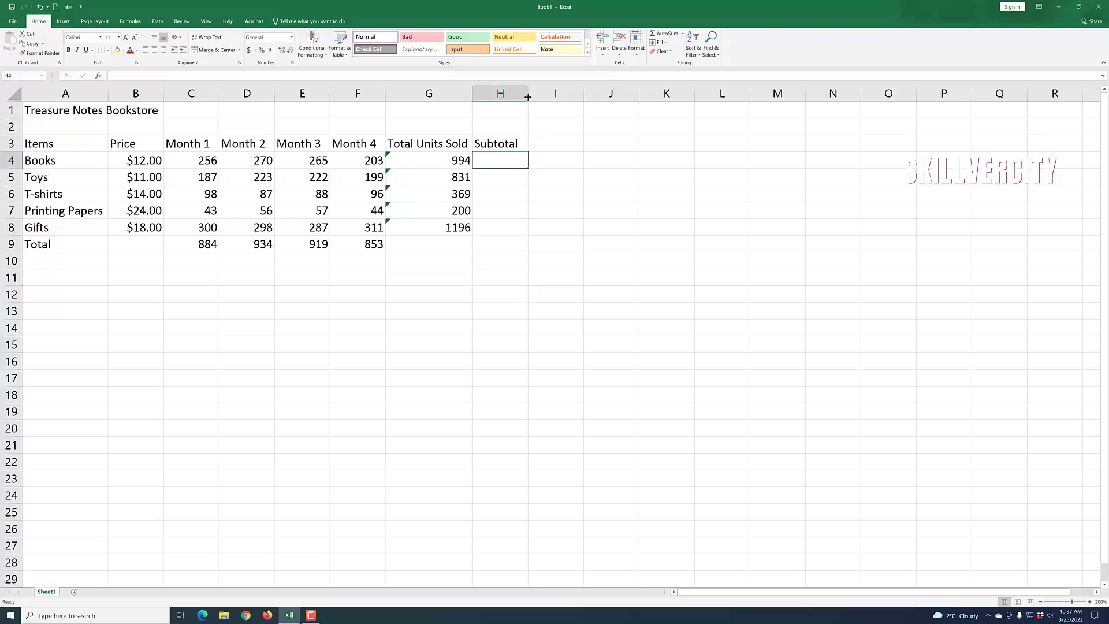
left_click_drag(528, 99, 545, 101)
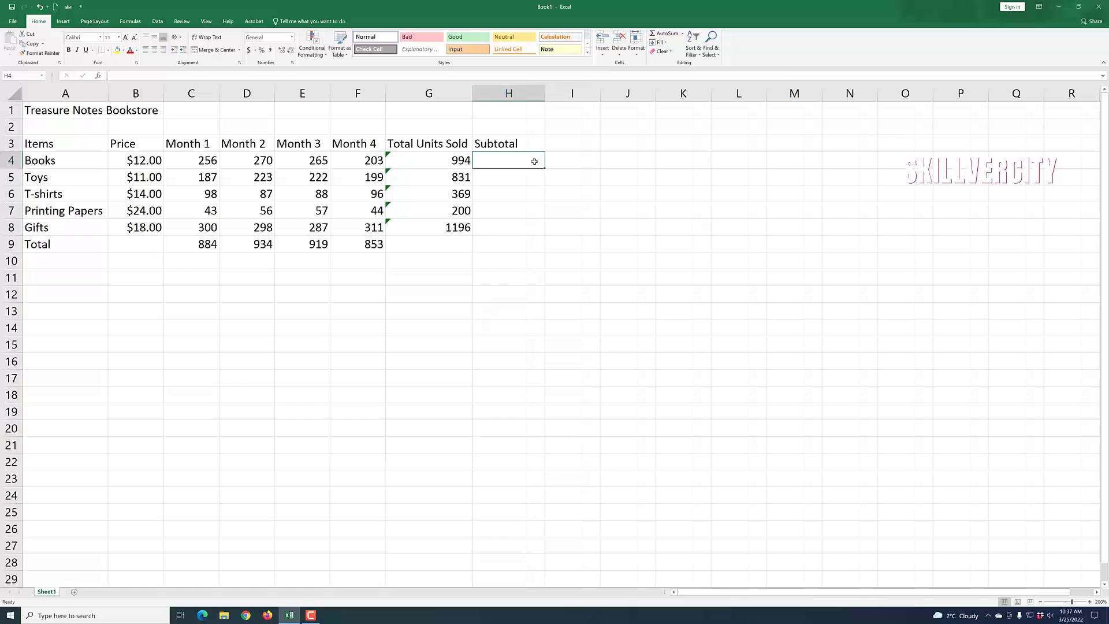
left_click(515, 253)
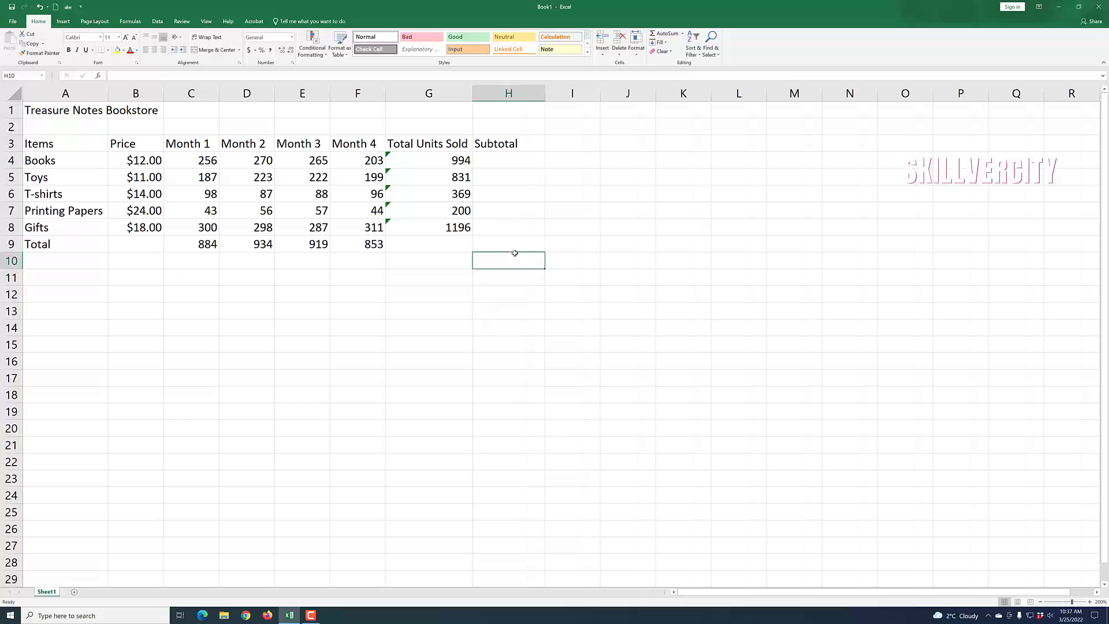
Step: Enter the formula =b4*g4 in H4 to multiply the Books price by its total units sold
left_click(448, 162)
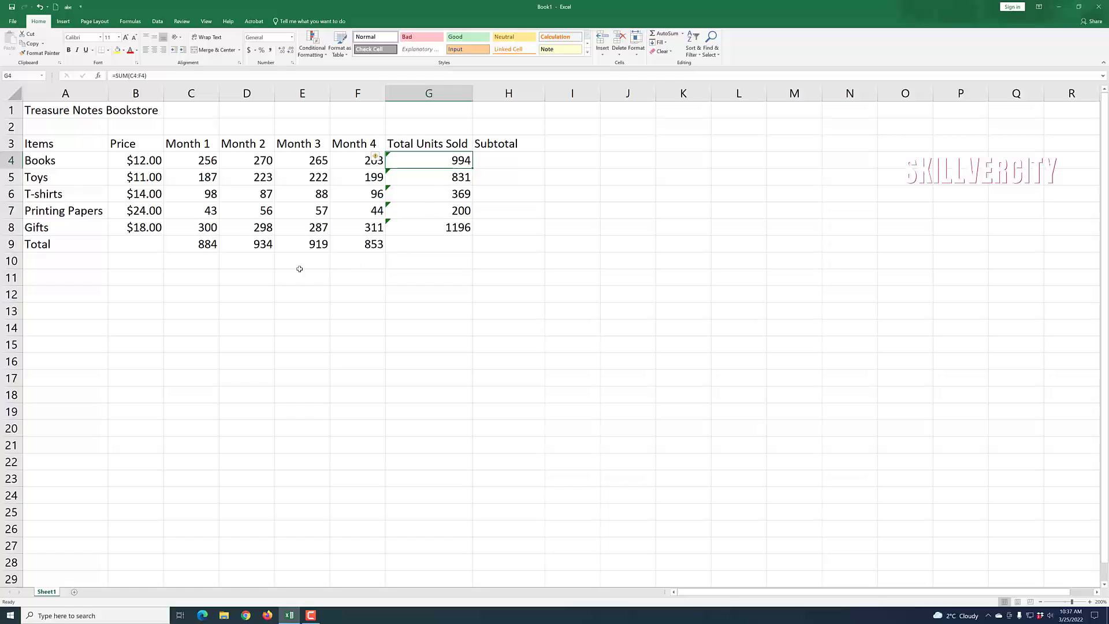
left_click(145, 160)
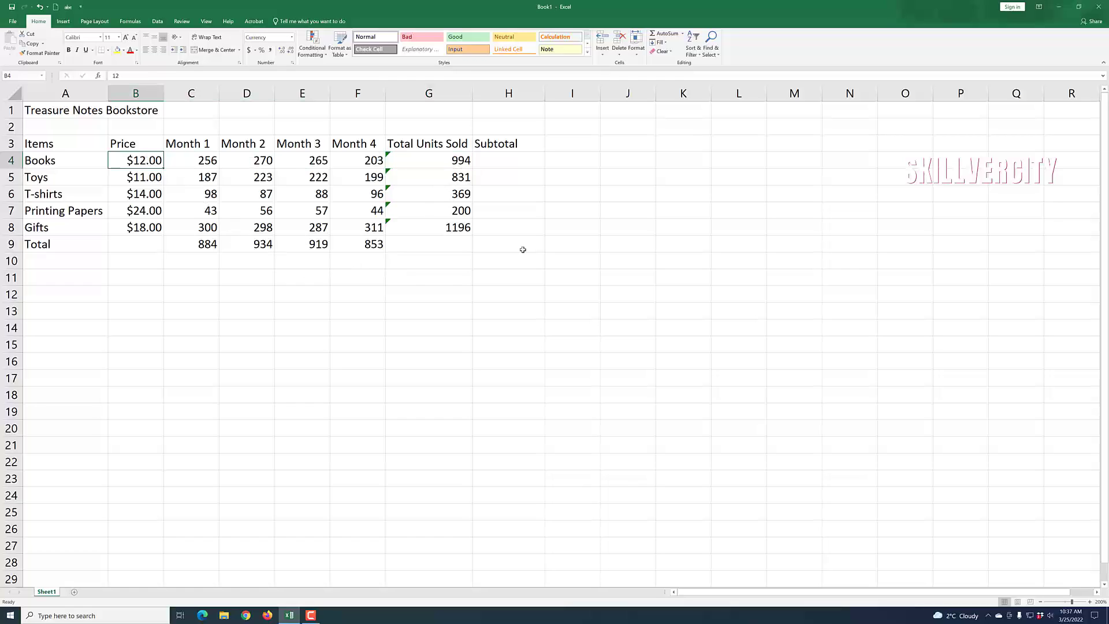
left_click(509, 164)
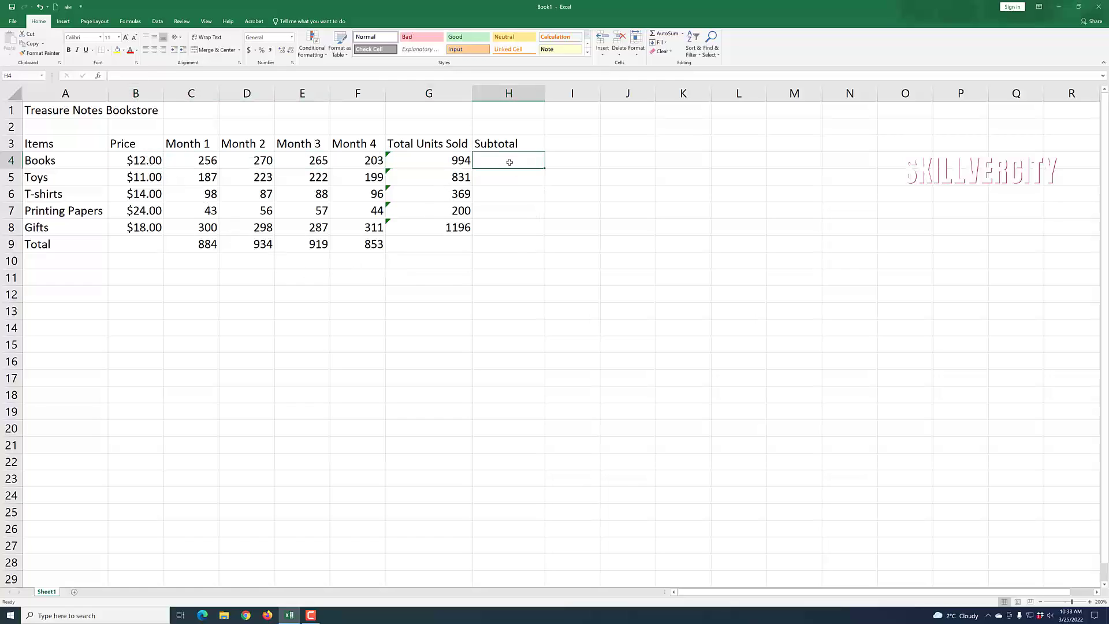
type("=")
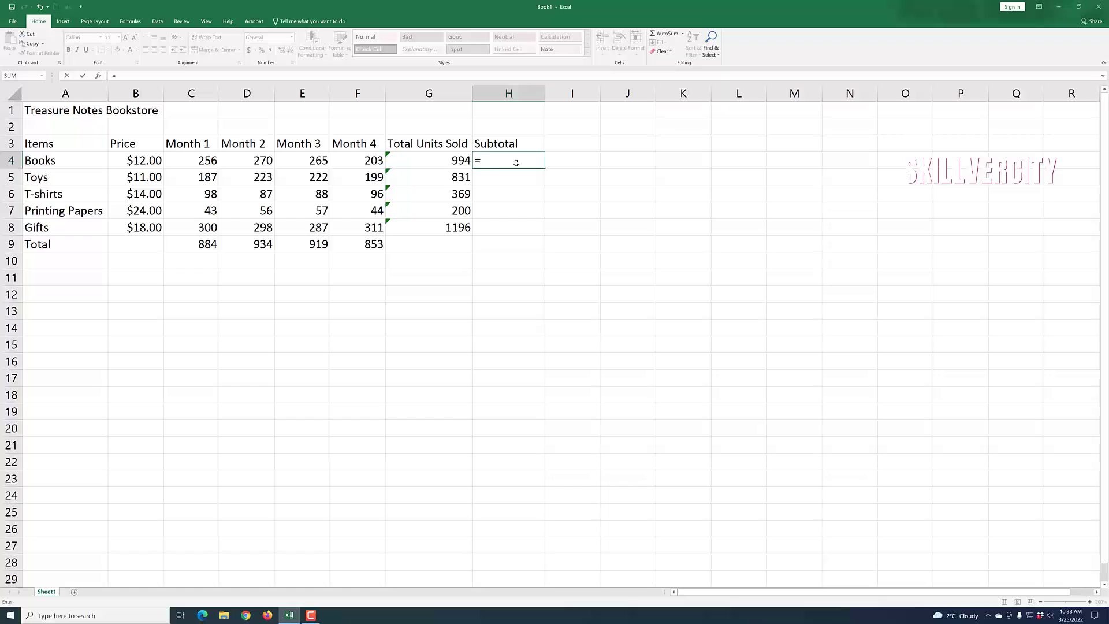
type("b")
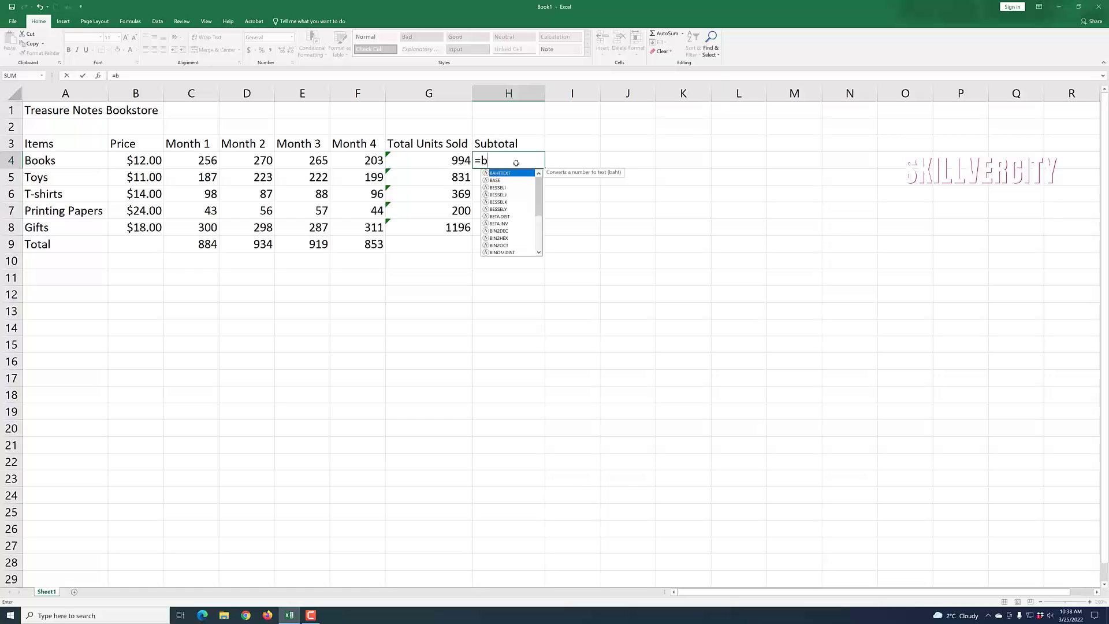
type("4")
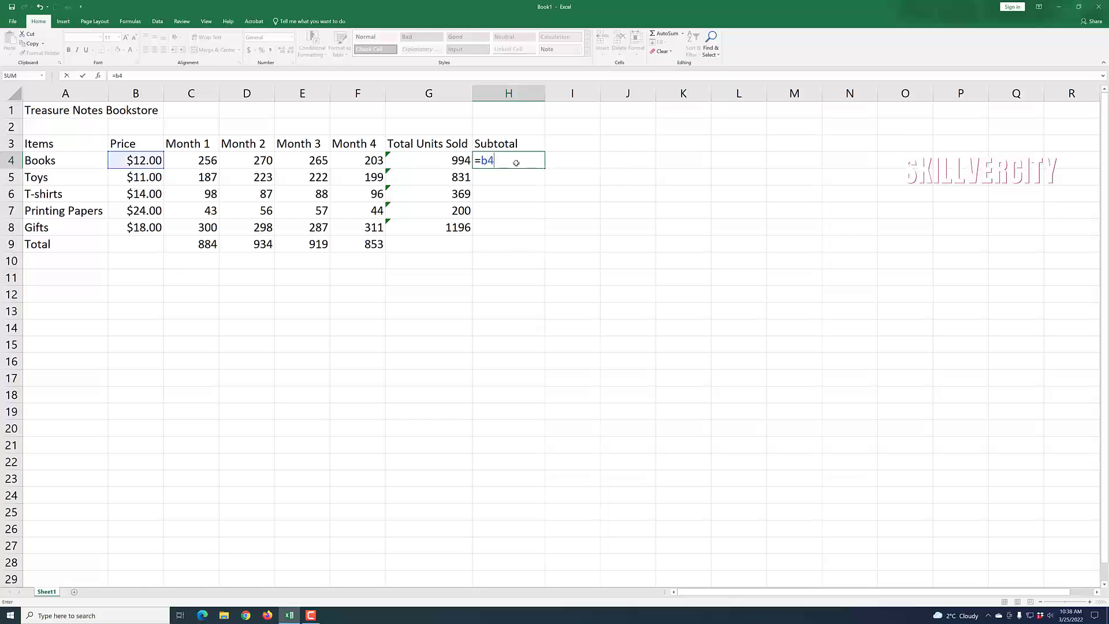
type("*g")
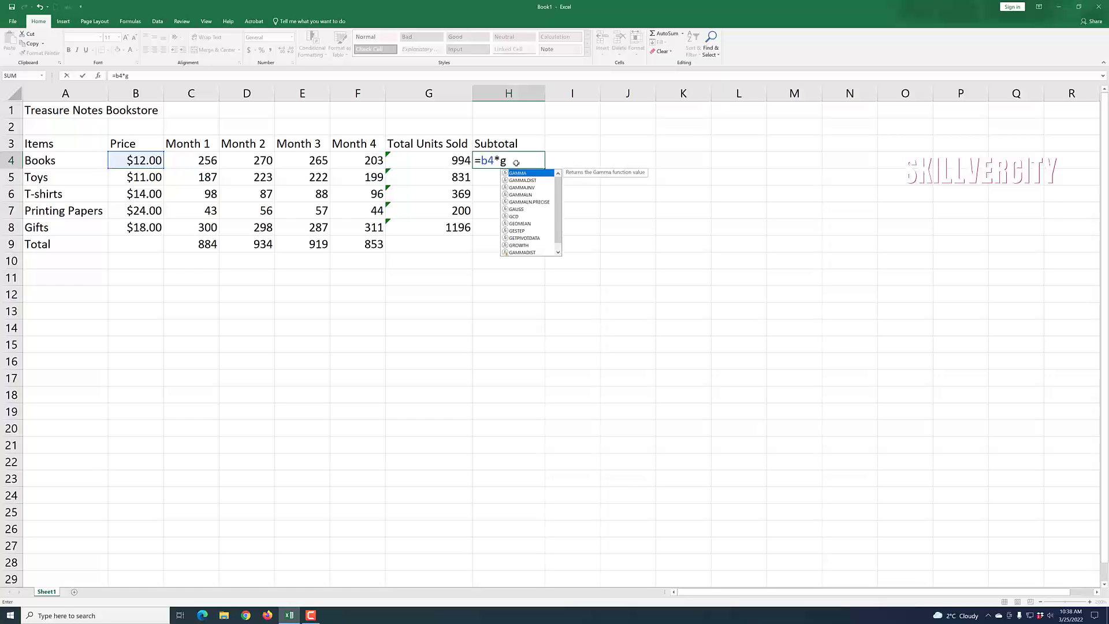
type("4")
key("Return")
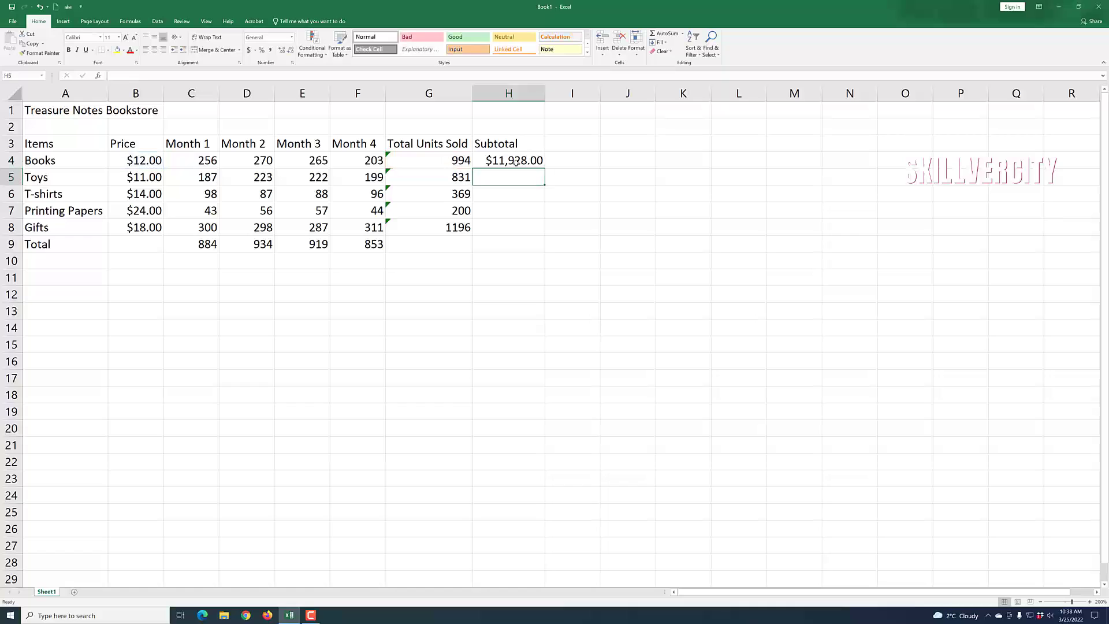
Step: Enter the formula =b5*g5 in H5 to calculate the Toys subtotal
left_click(551, 294)
left_click(511, 181)
left_click(141, 176)
left_click(508, 178)
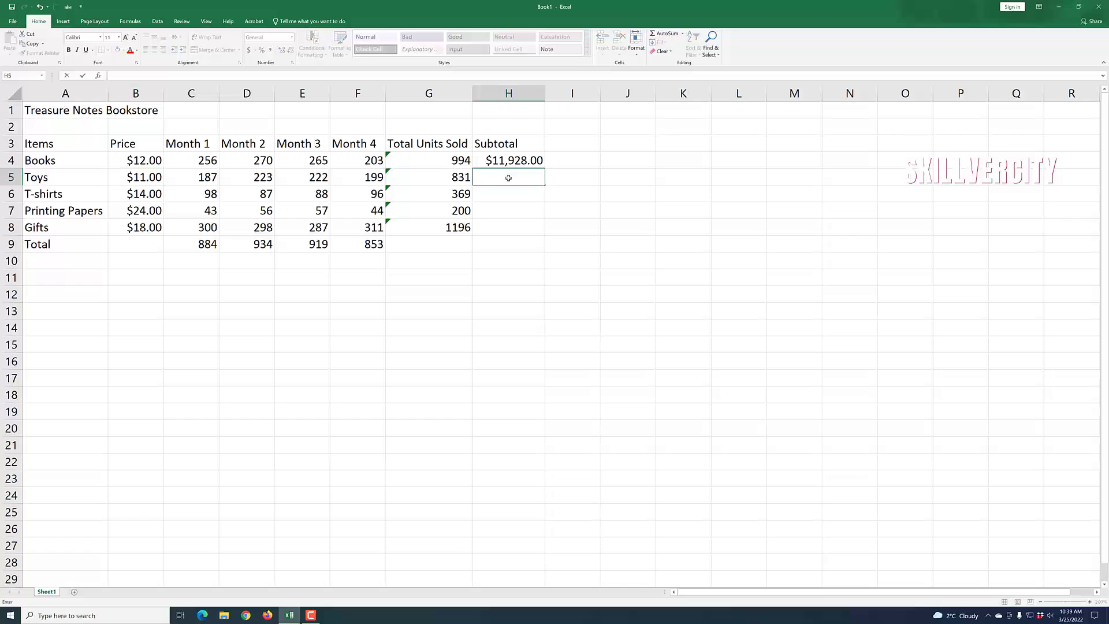
type("=b")
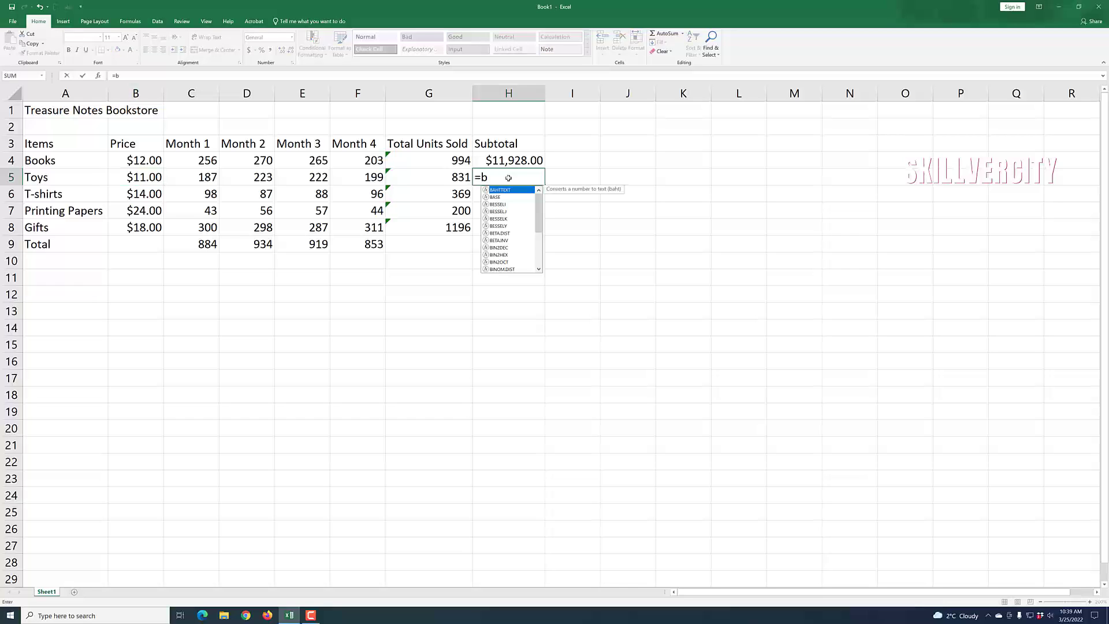
type("5*")
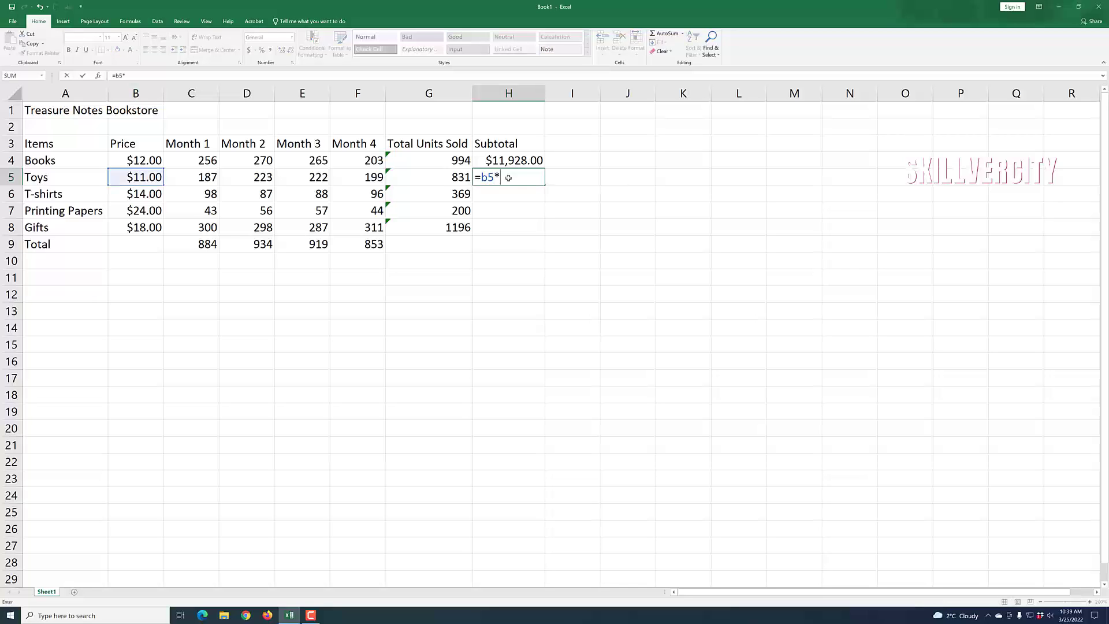
type("g")
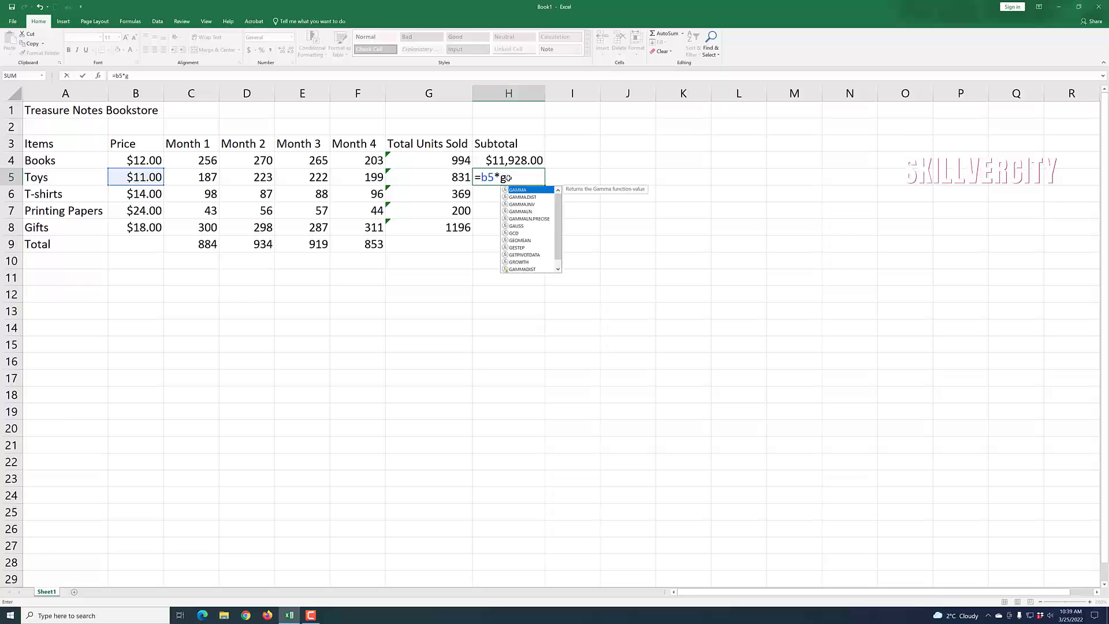
type("5")
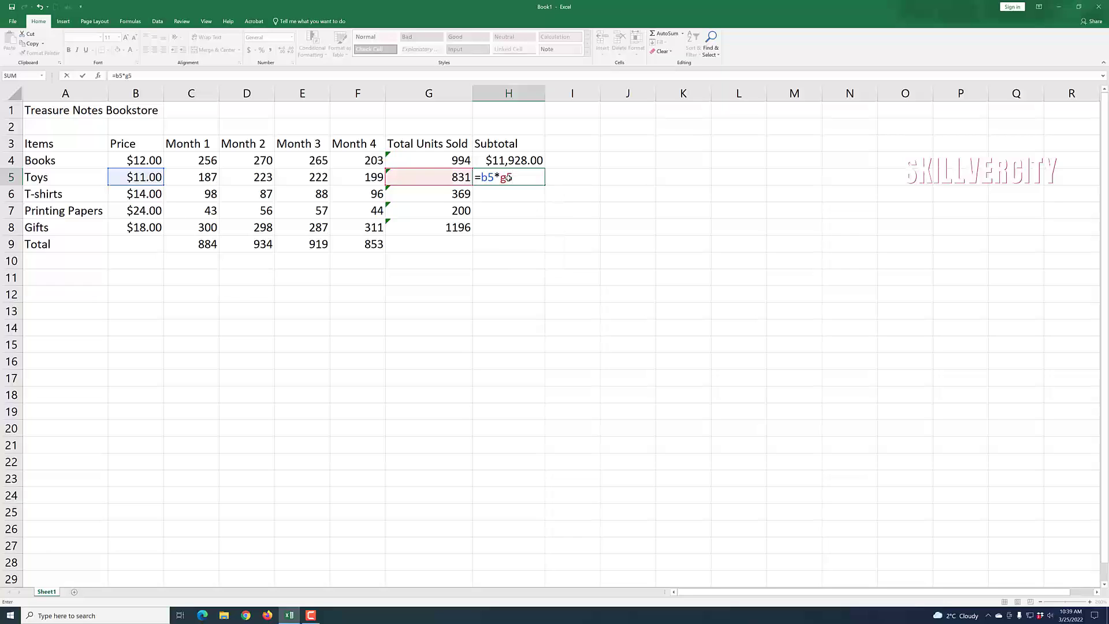
key("Return")
Step: Enter the formula =b6*g6 in H6 to calculate the T-shirts subtotal
left_click(524, 195)
type("=")
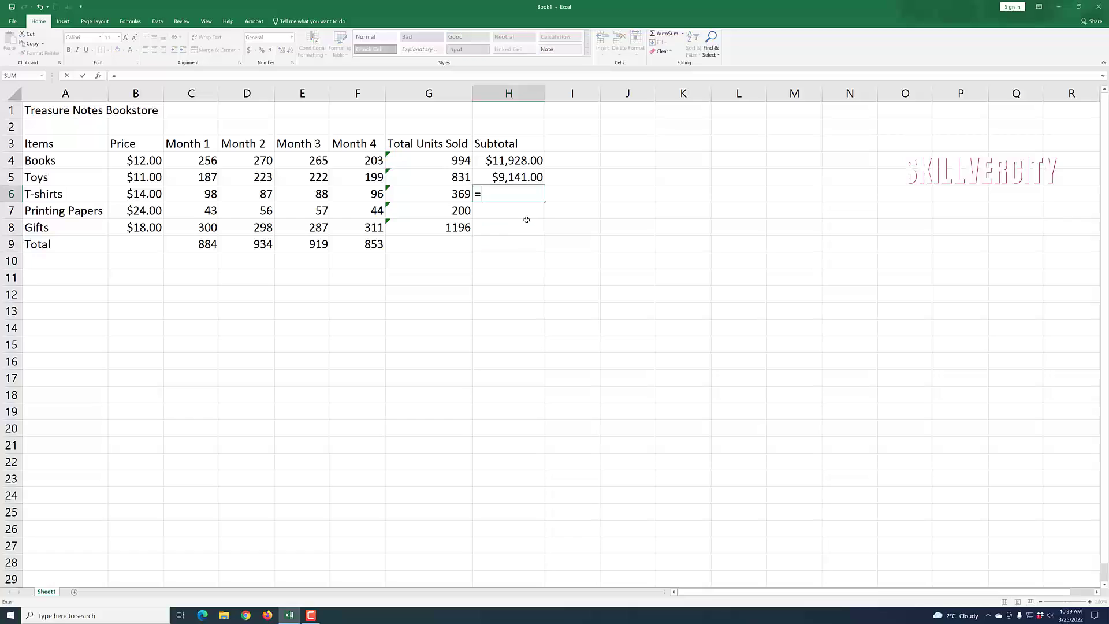
type("b6")
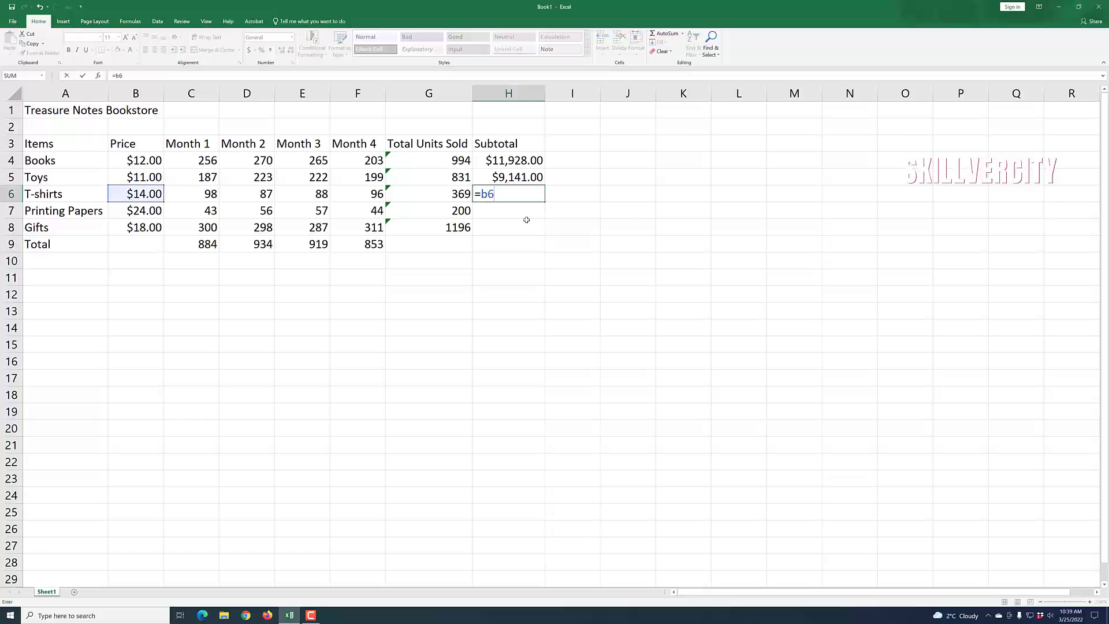
type("*g")
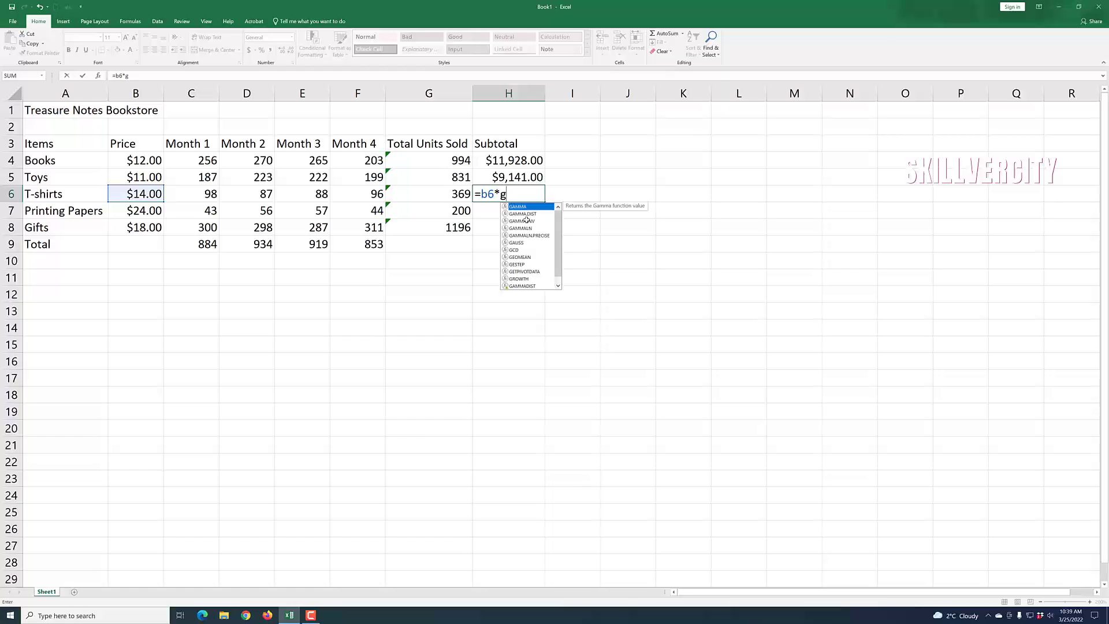
type("6")
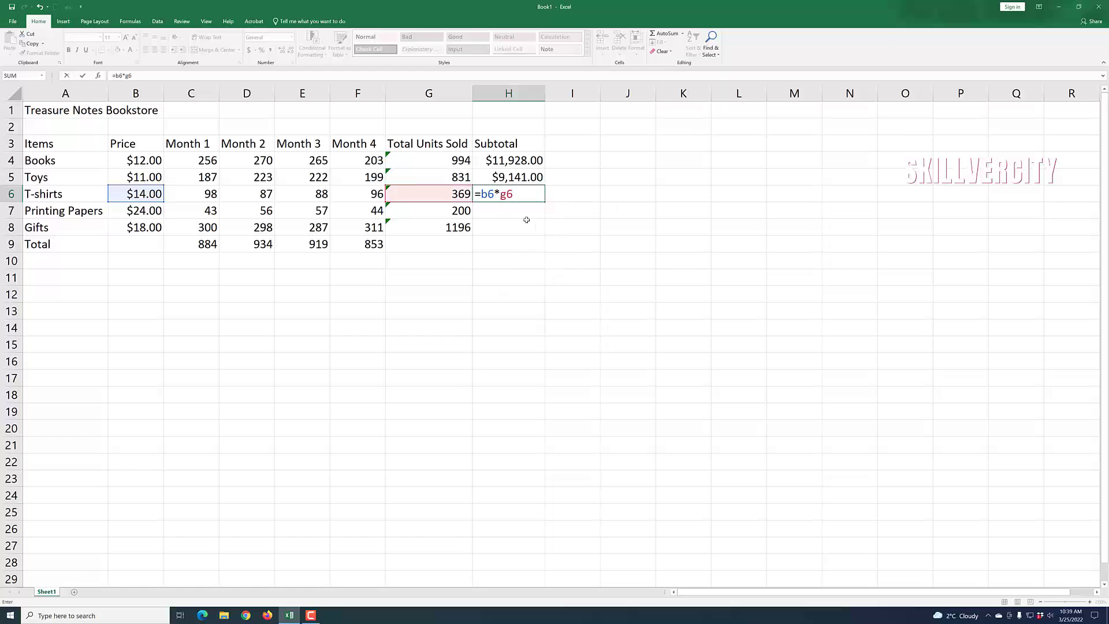
key("Return")
key("Down")
key("Down")
key("Down")
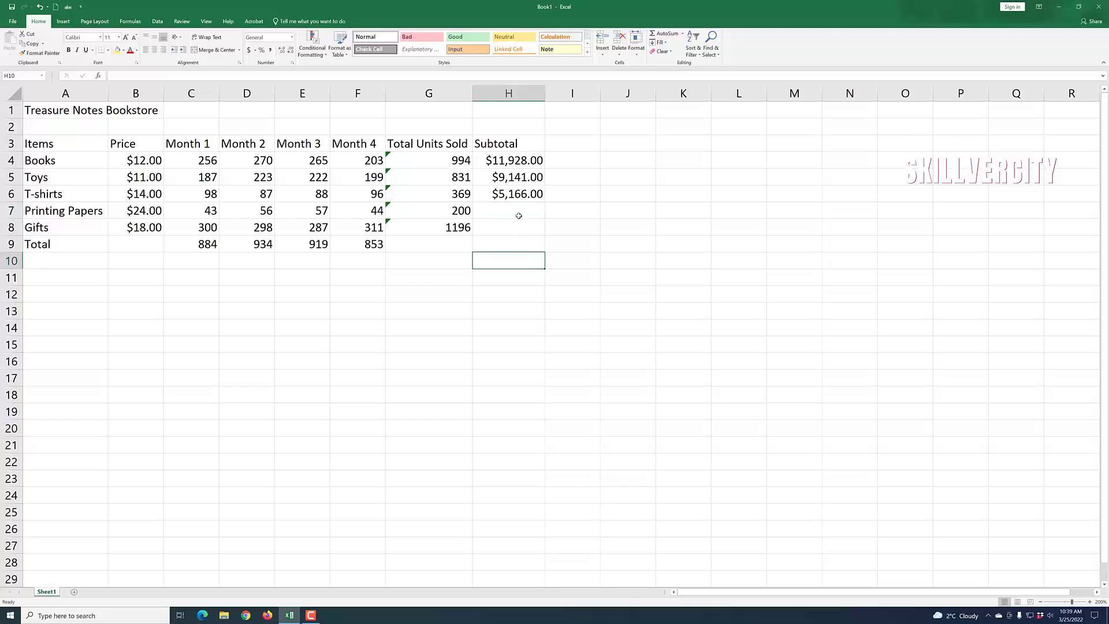
Step: Enter the formula =b7*g7 in H7 to calculate the Printing Papers subtotal
left_click(519, 210)
type("=b")
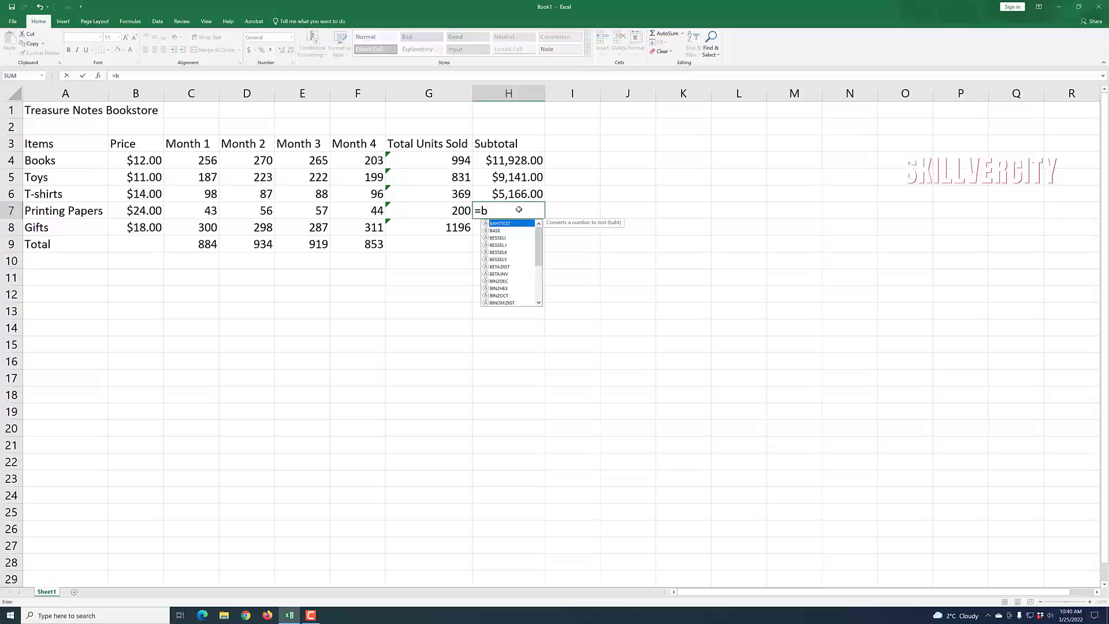
type("7")
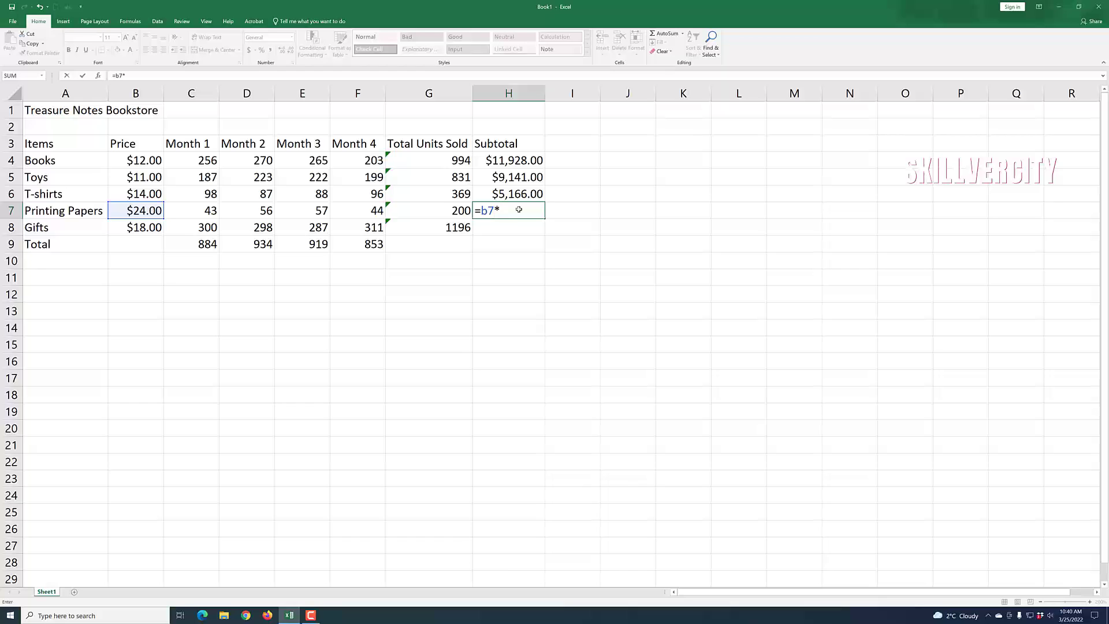
type("*g7")
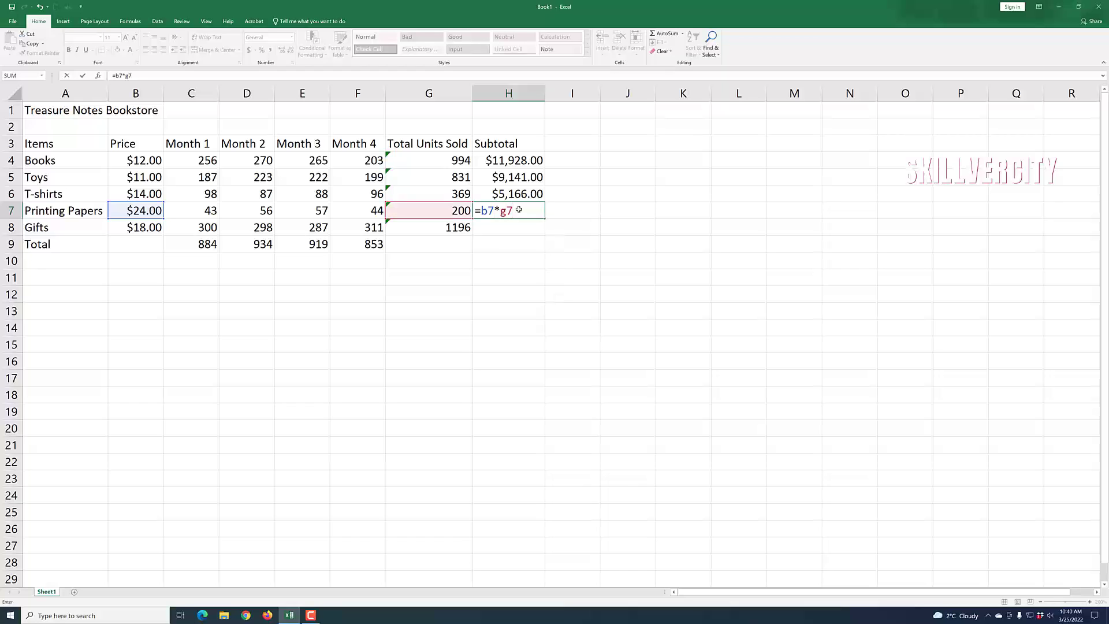
key("Return")
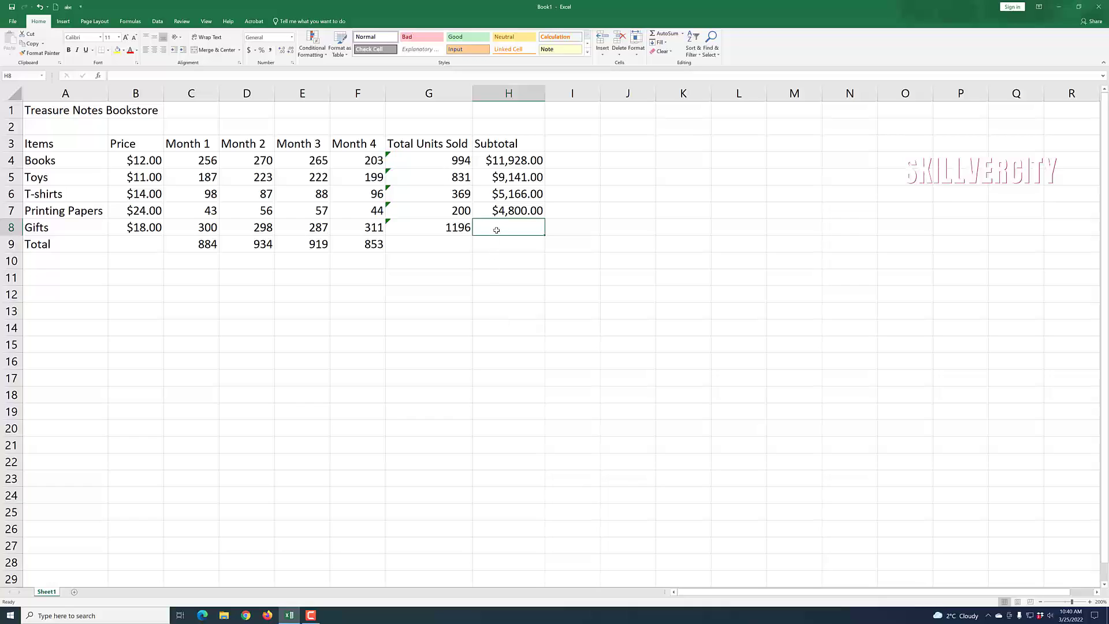
Step: Enter the formula =b8*g8 in H8 to calculate the Gifts subtotal
type("=b")
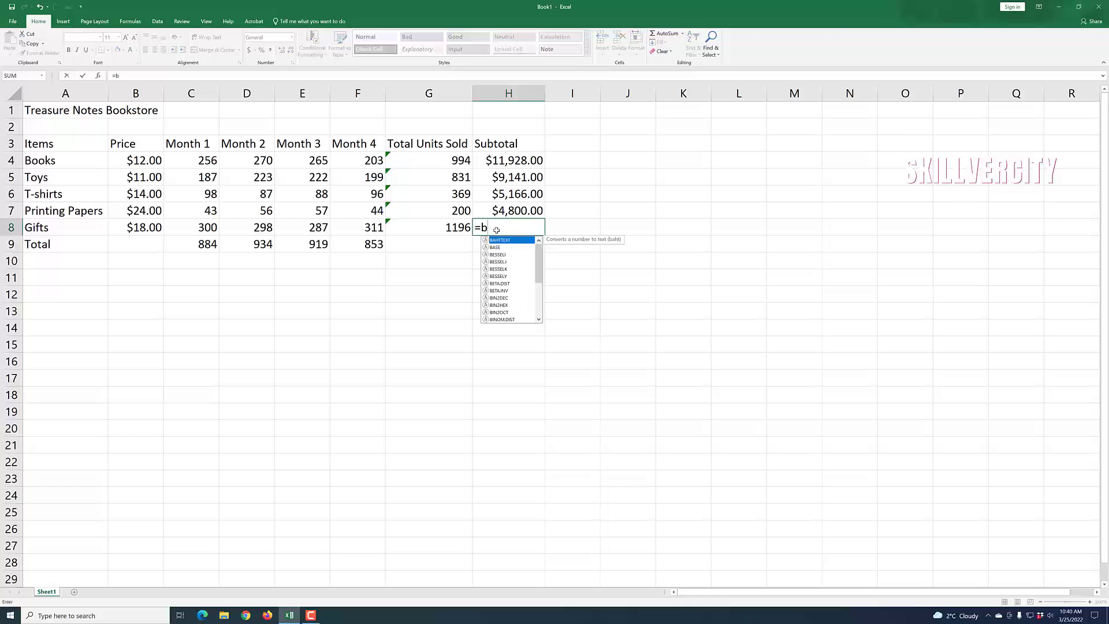
type("8")
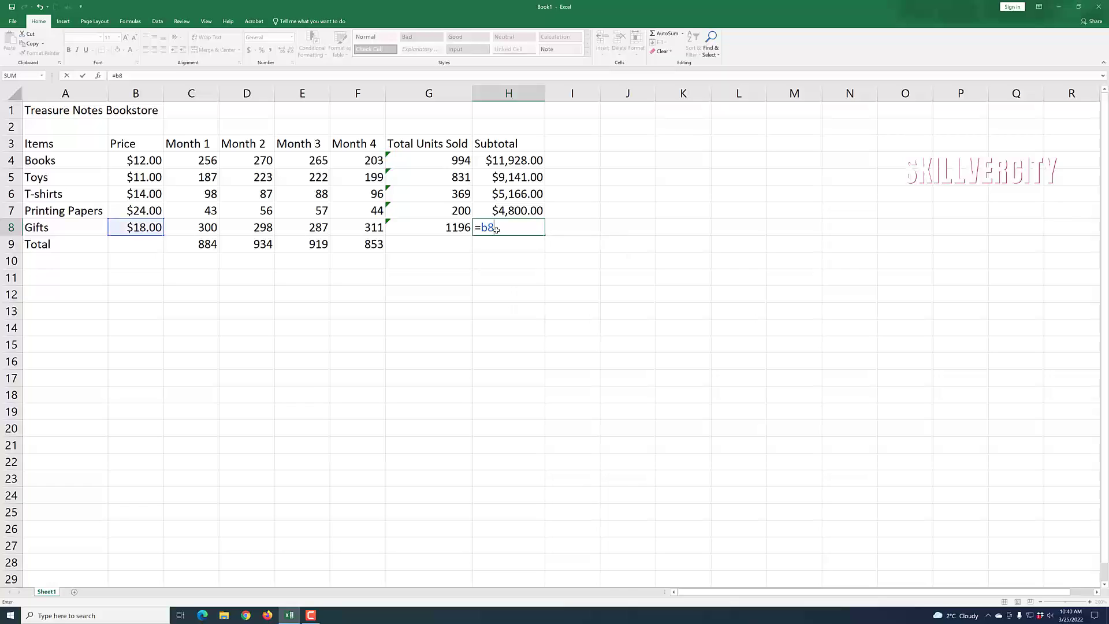
type("*g")
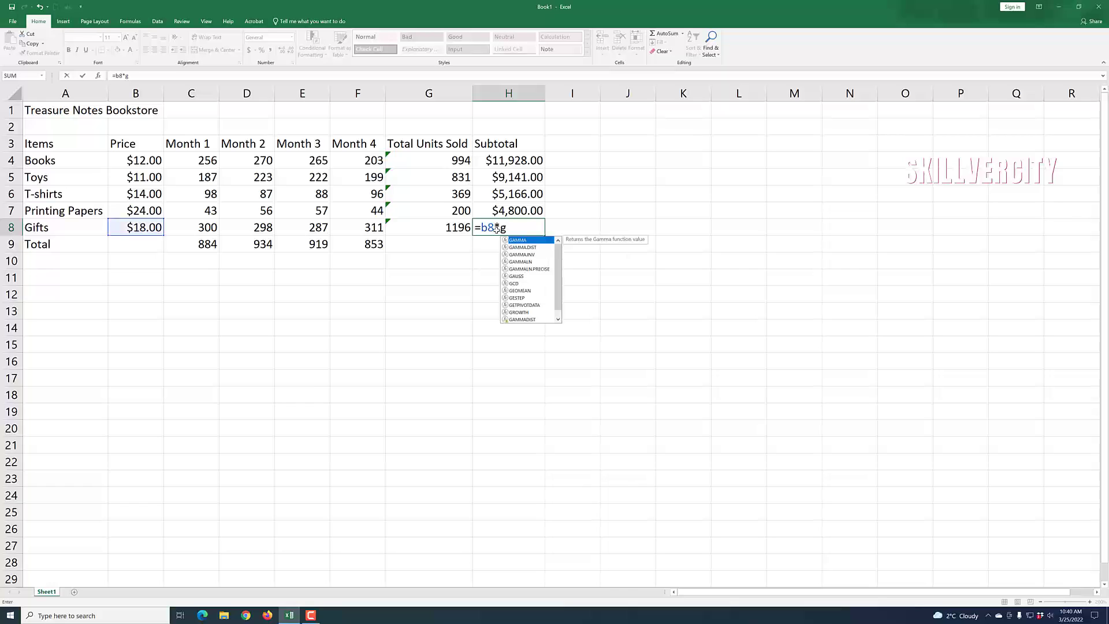
type("8")
key("Return")
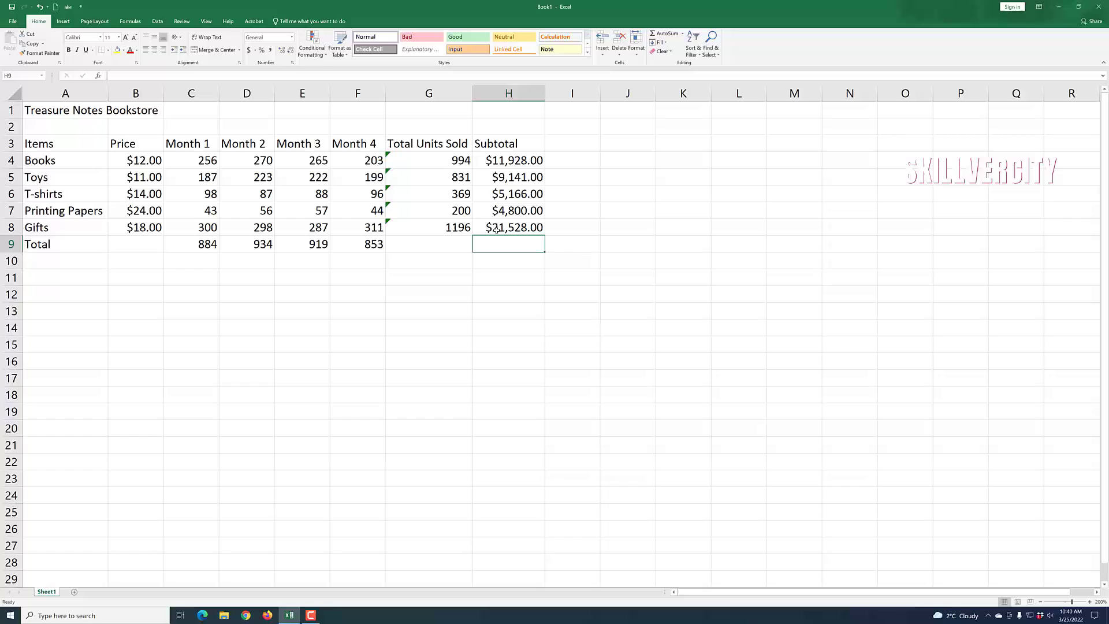
left_click(673, 349)
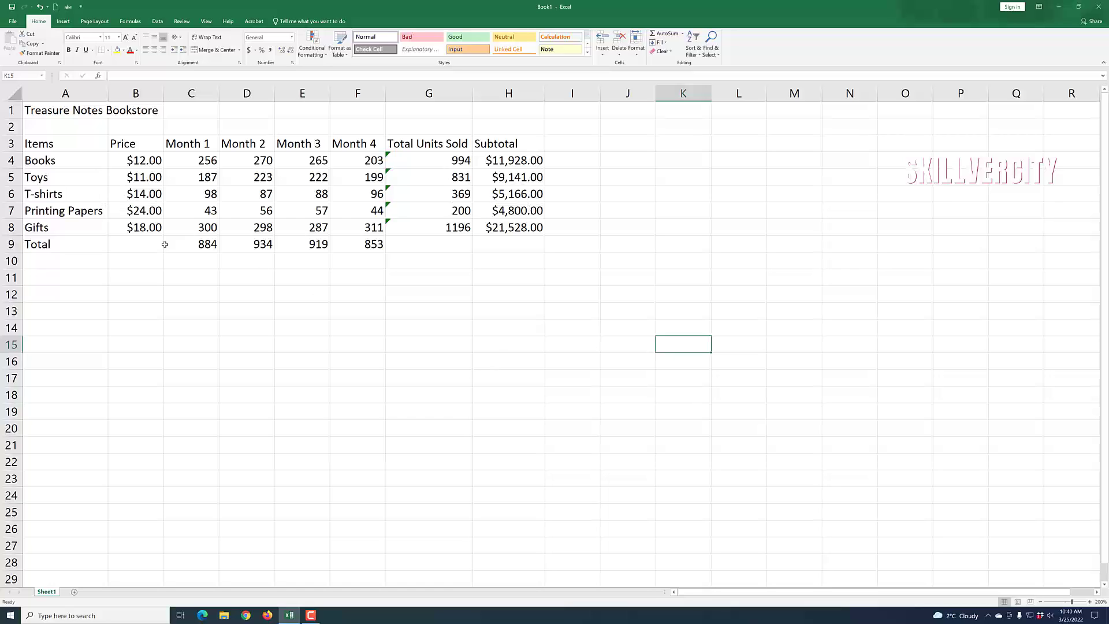
Step: Change the price of Toys in B5 to 13
left_click(148, 182)
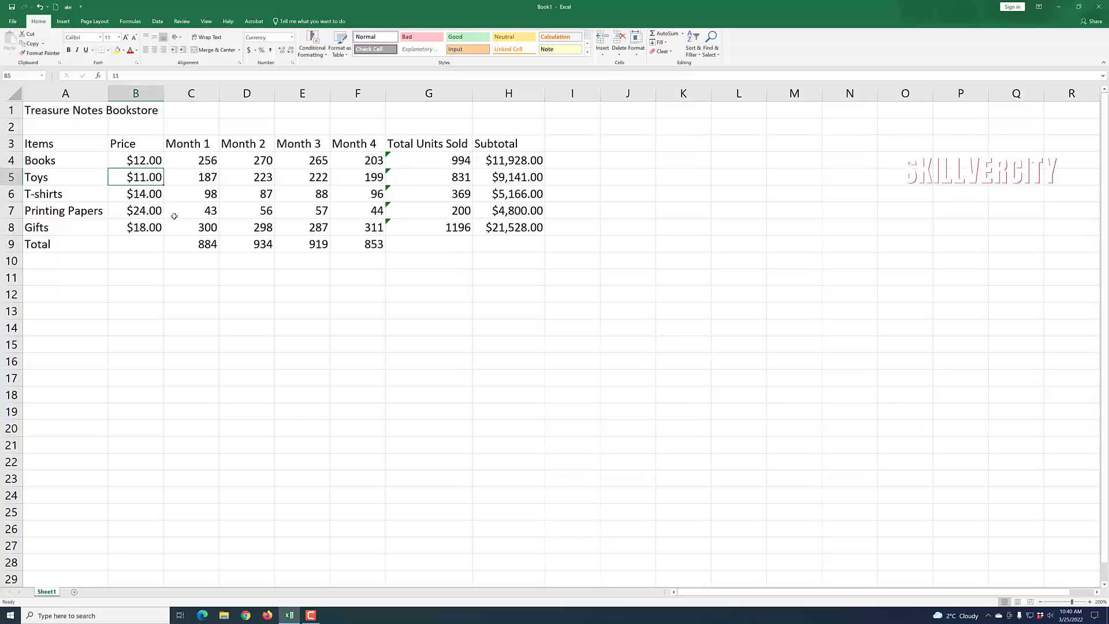
type("13")
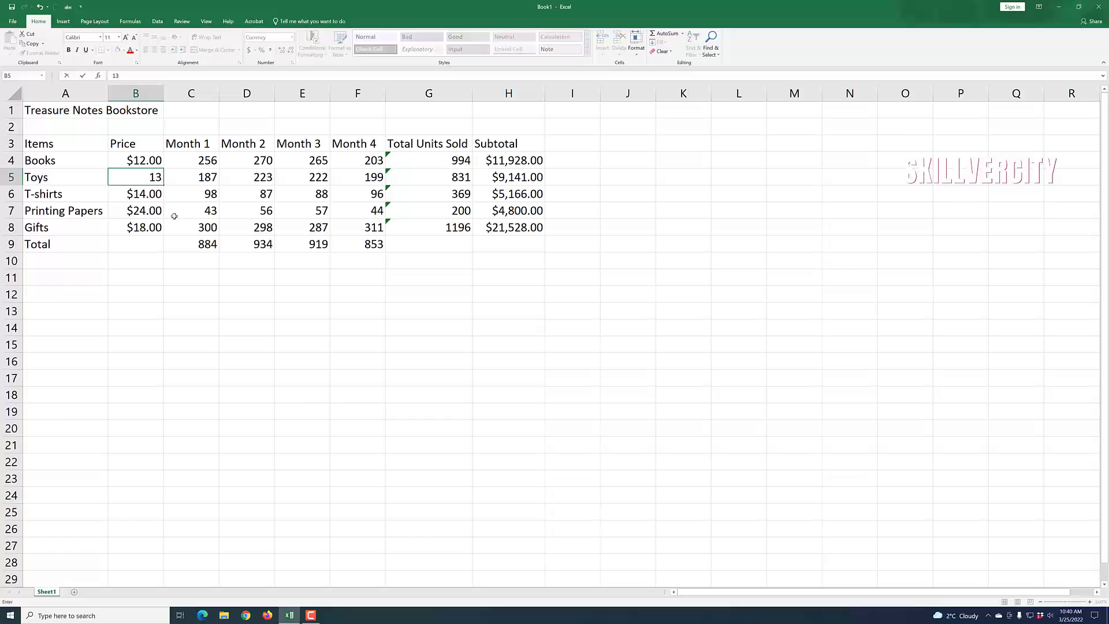
left_click(310, 407)
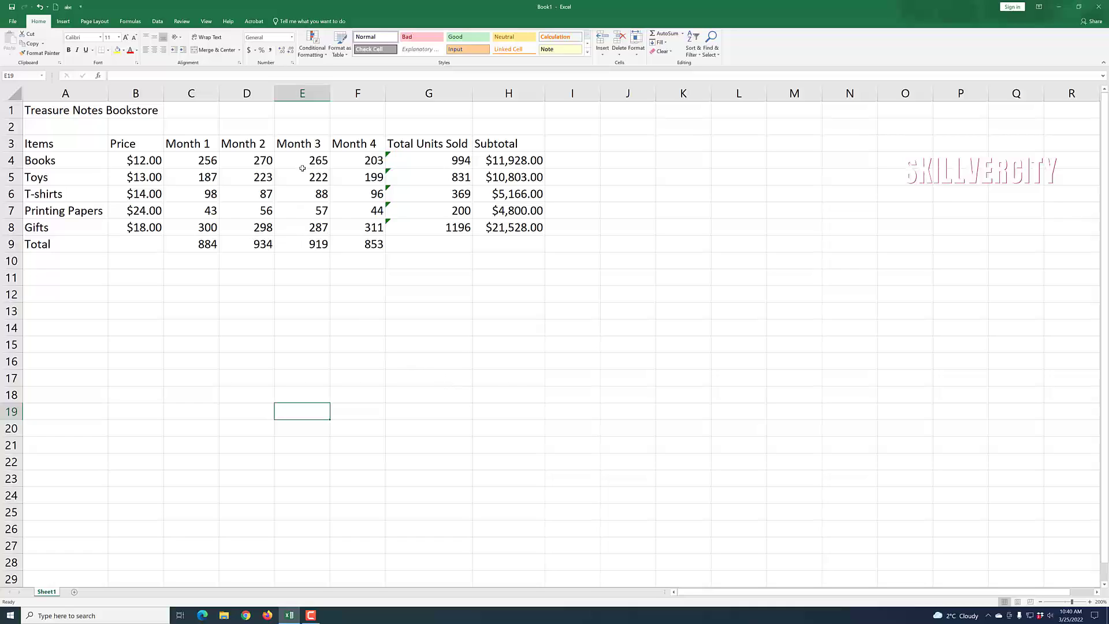
Step: Change the Month 3 units for Printing Papers in E7 to 60
left_click(314, 211)
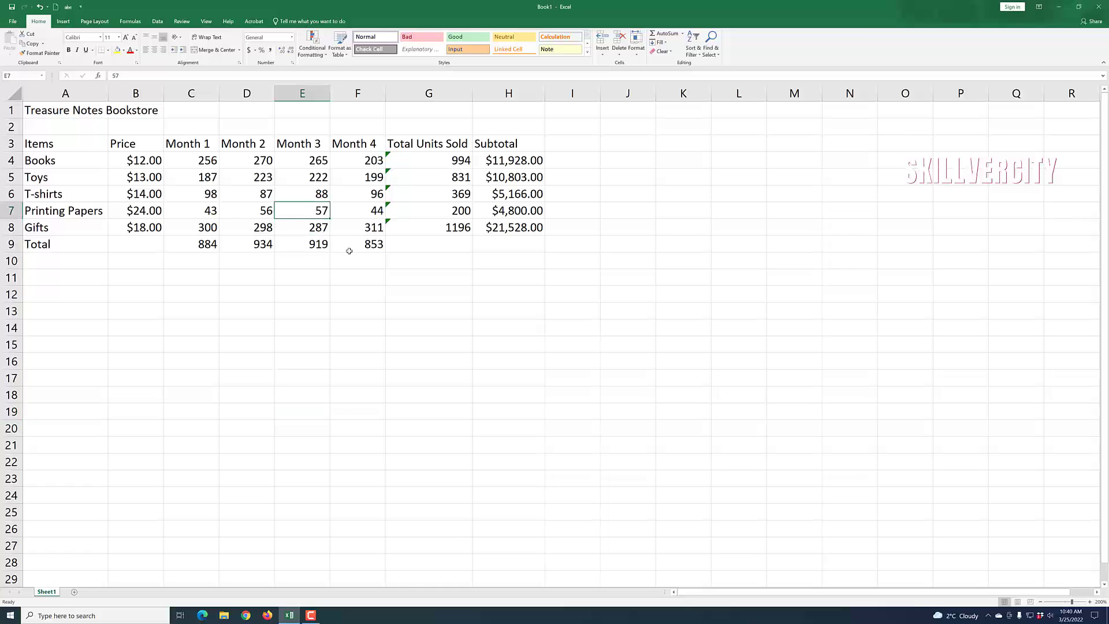
type("60")
left_click(482, 310)
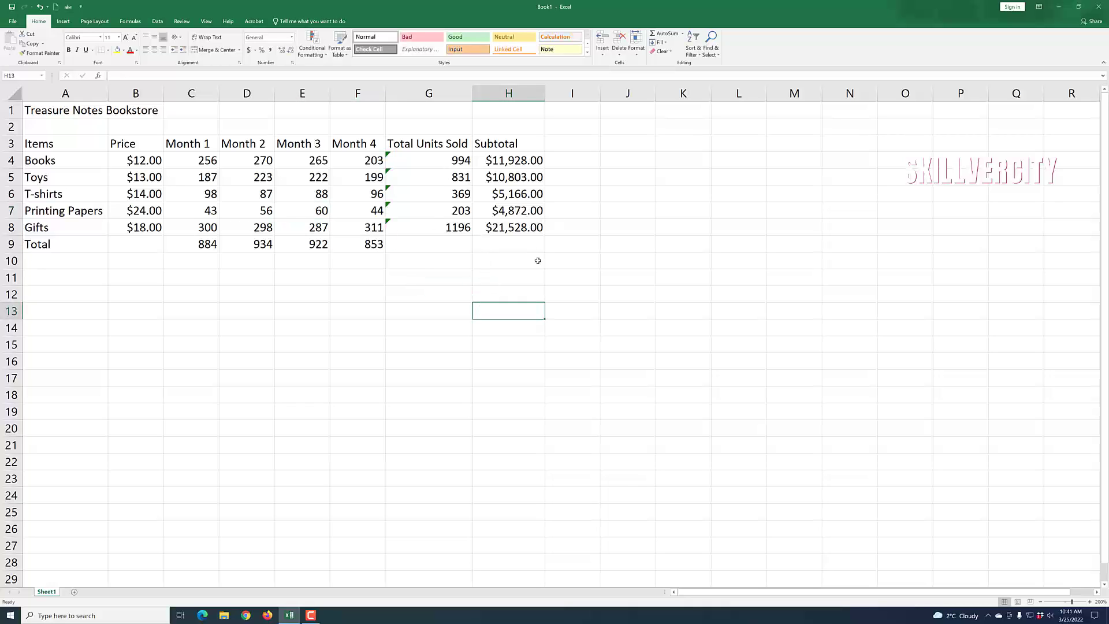
left_click(658, 396)
Step: Total the Subtotal column in H9 by applying AutoSum to the range H4:H9
left_click(514, 244)
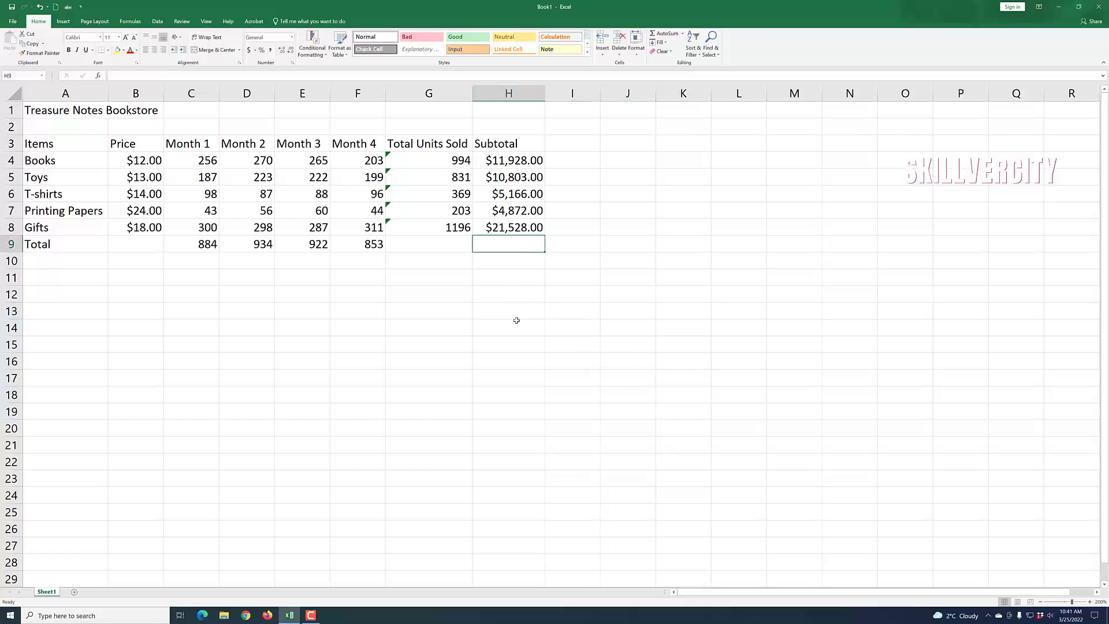
left_click(516, 343)
left_click(507, 248)
left_click_drag(521, 161, 513, 244)
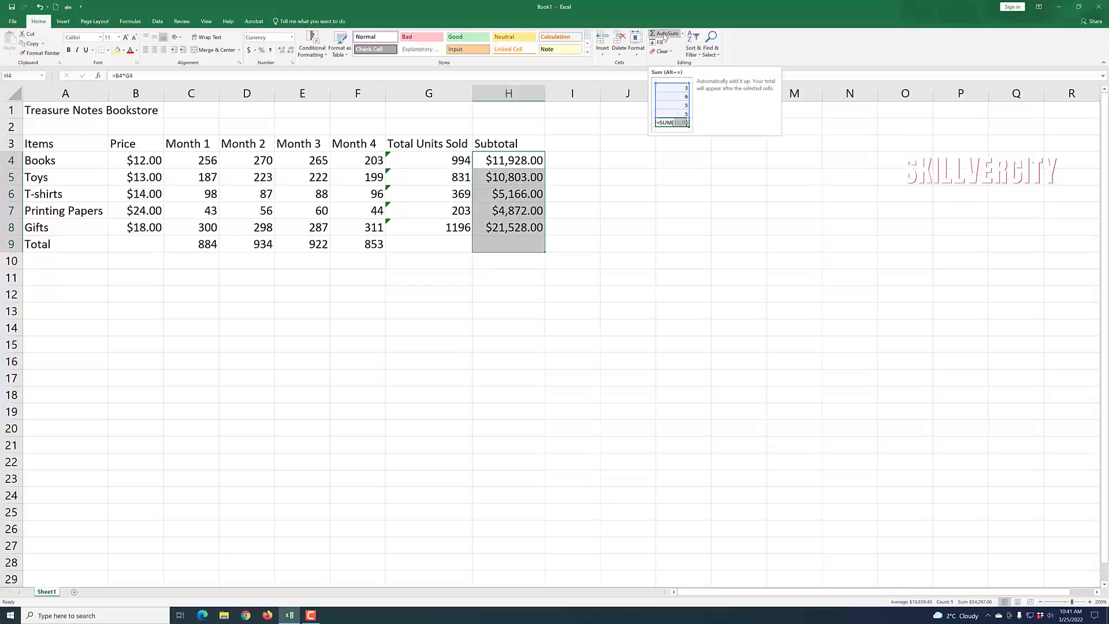
left_click(660, 35)
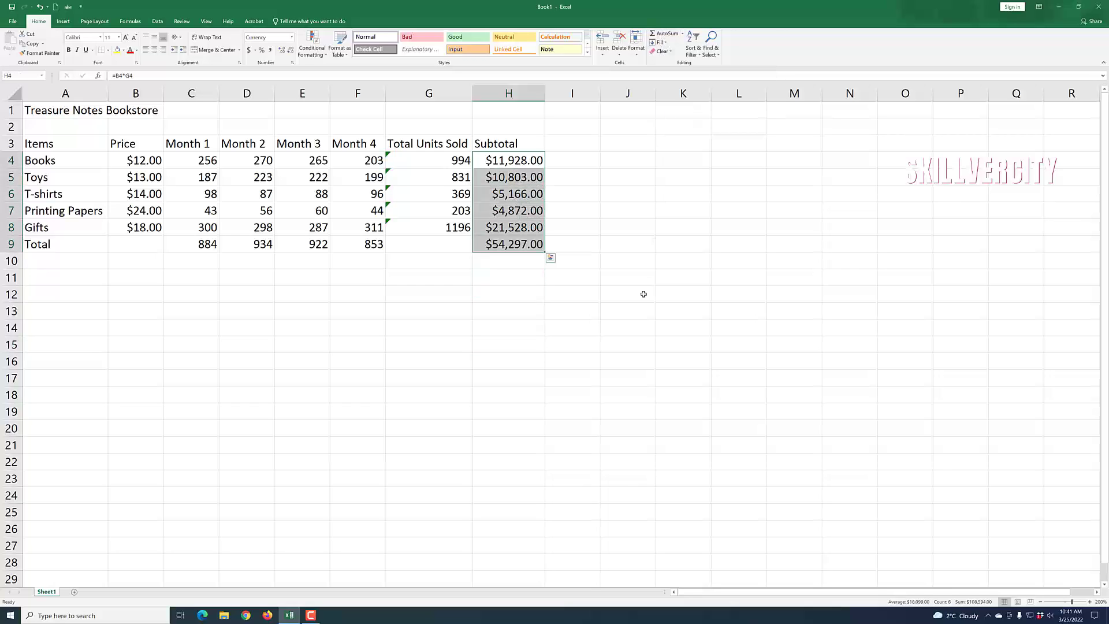
left_click(626, 332)
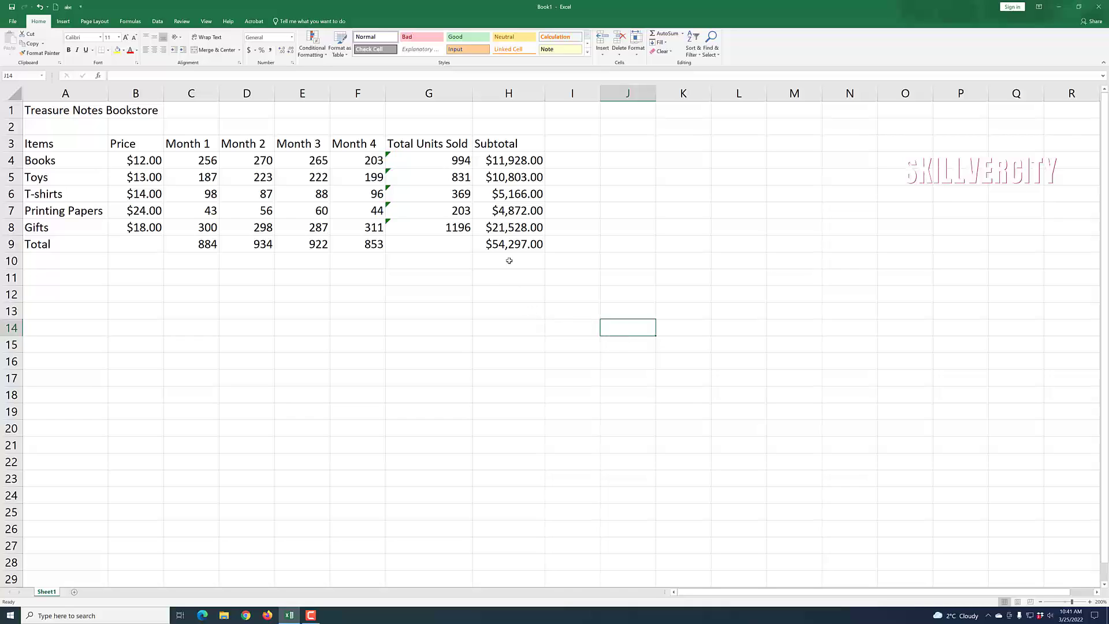